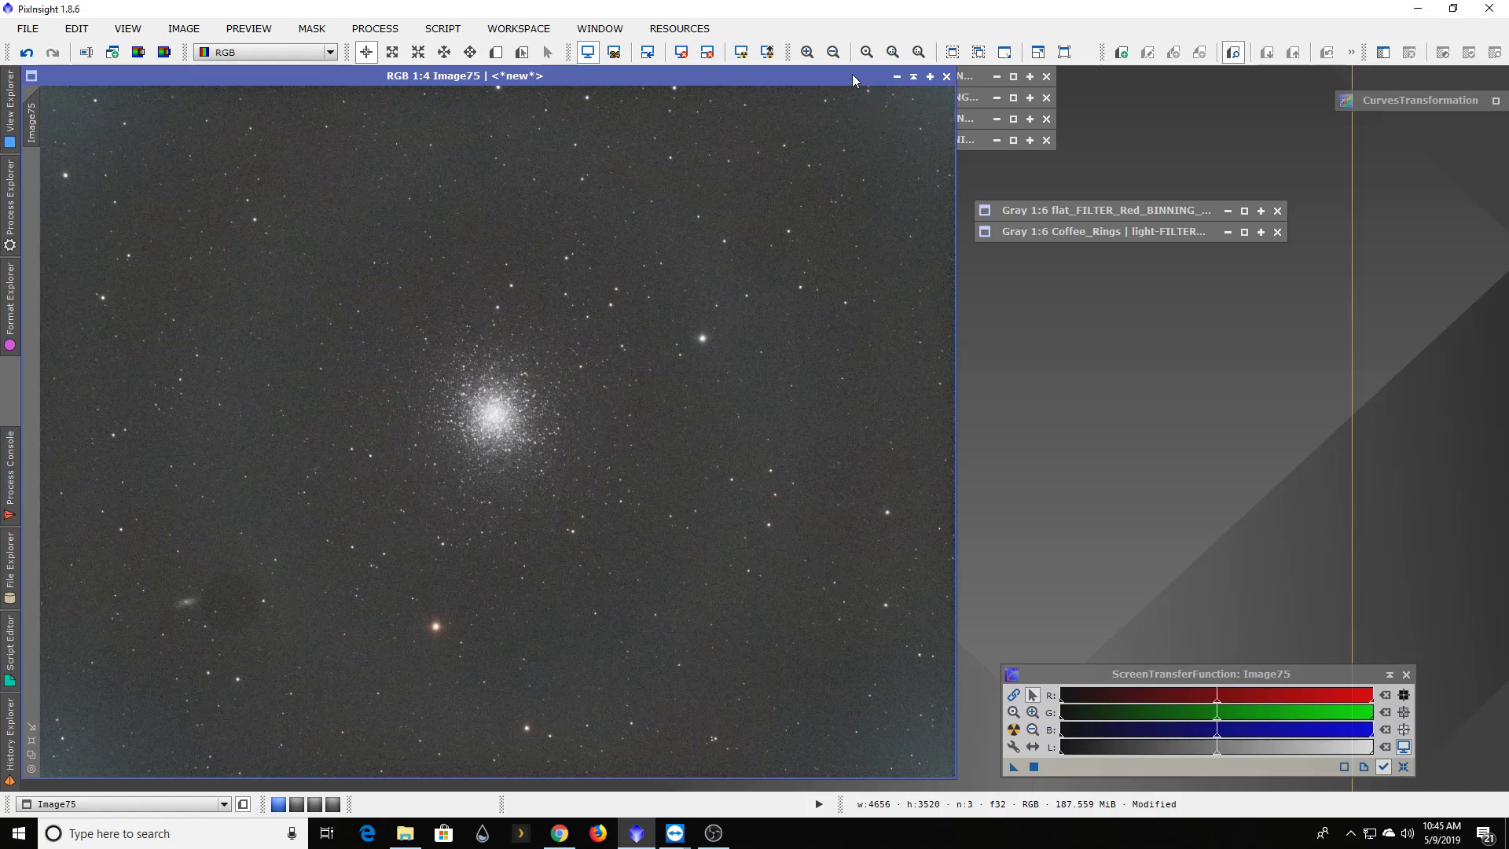
Step: Reduce Image75 to 1:6, view the luminance integration image, and collapse it again
left_click(31, 742)
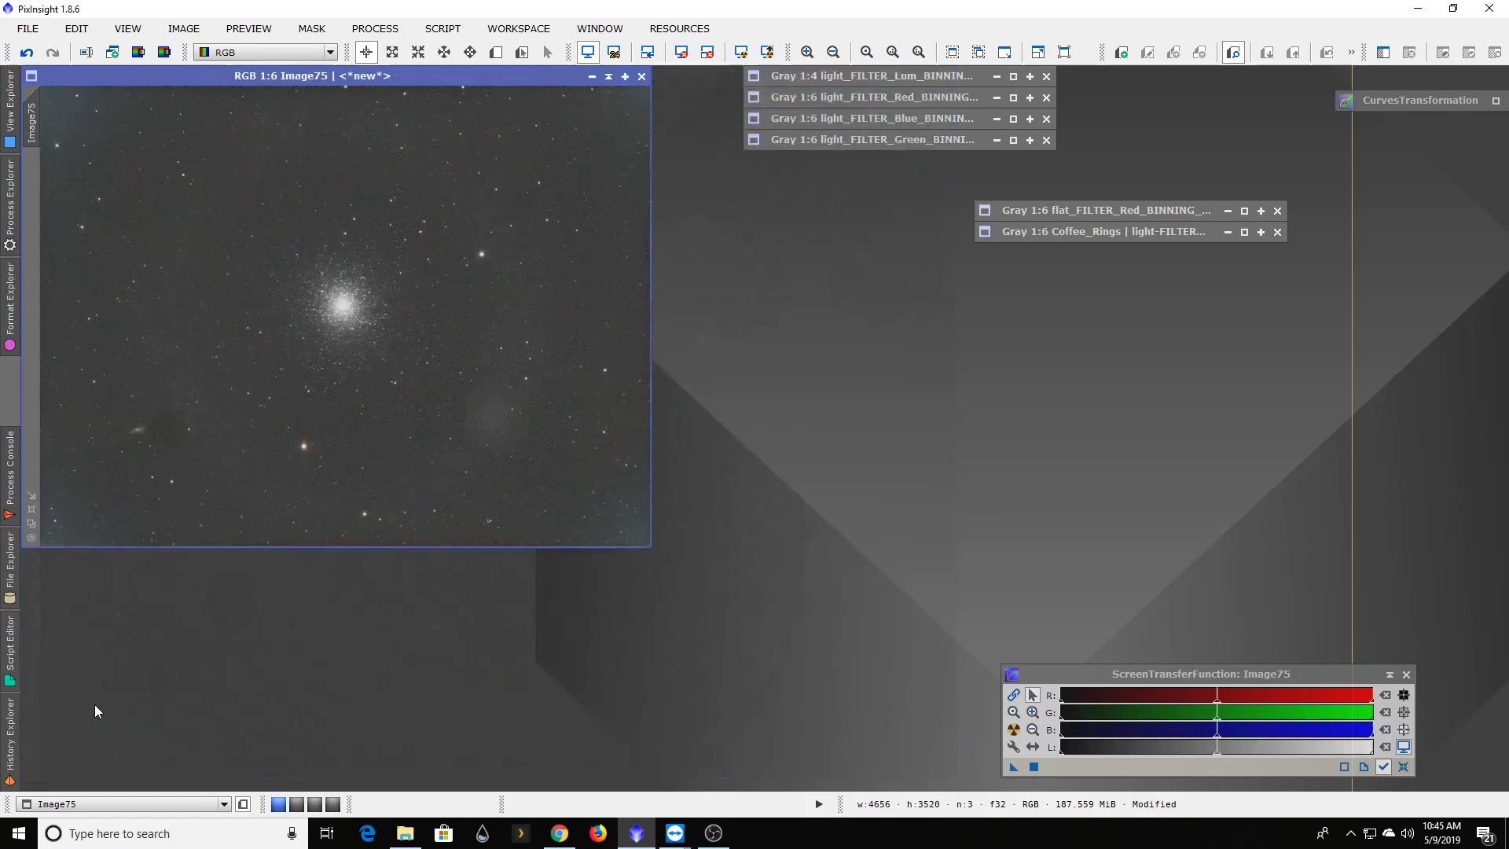
left_click(906, 76)
double_click(906, 79)
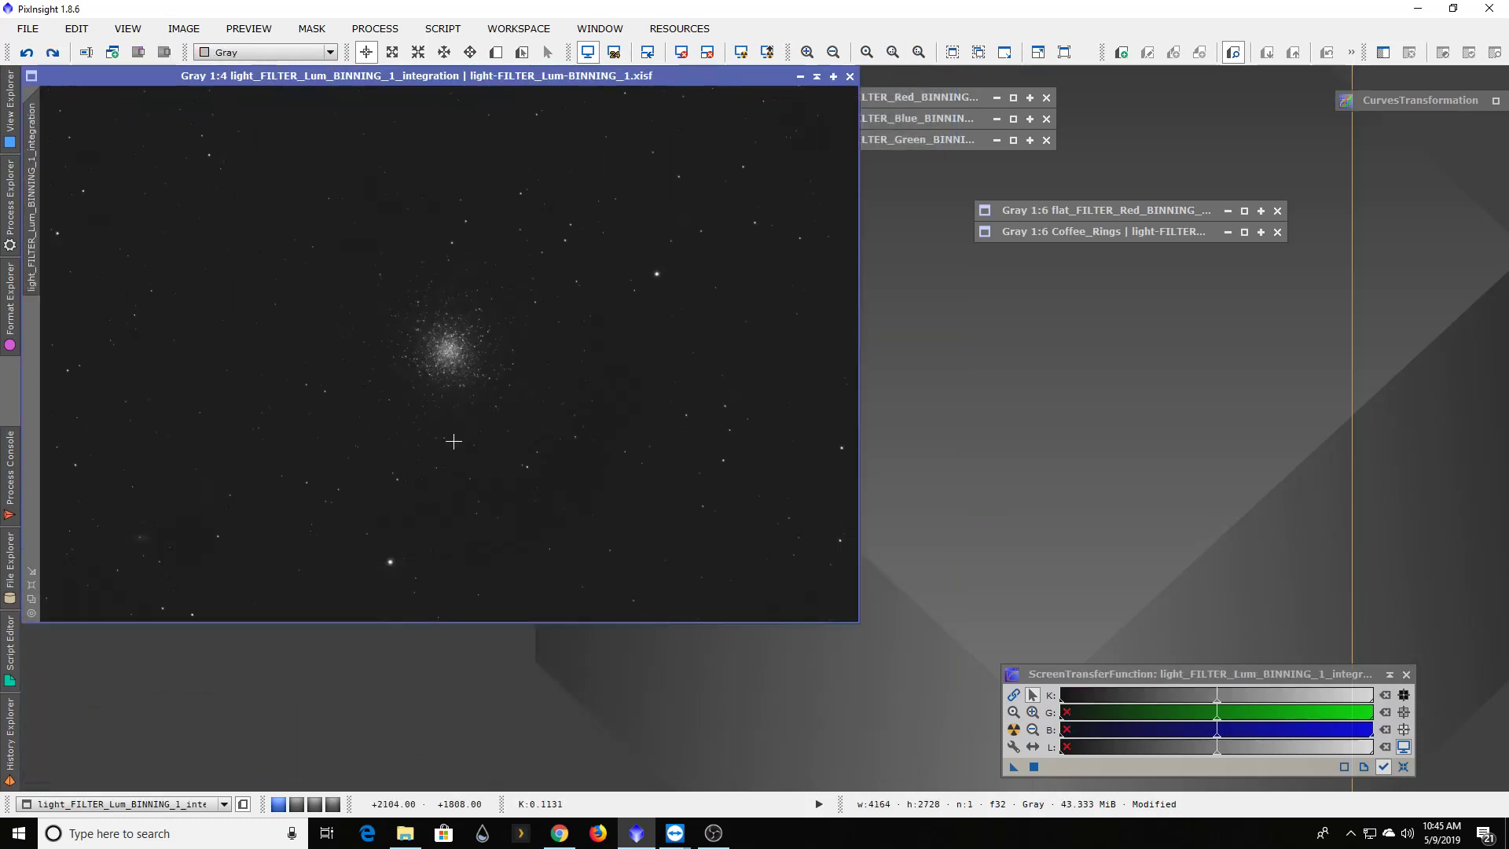
left_click(818, 76)
Step: Open the red light integration, undo its AutomaticBackgroundExtractor, and compare it side by side with Image75 before collapsing it
double_click(907, 99)
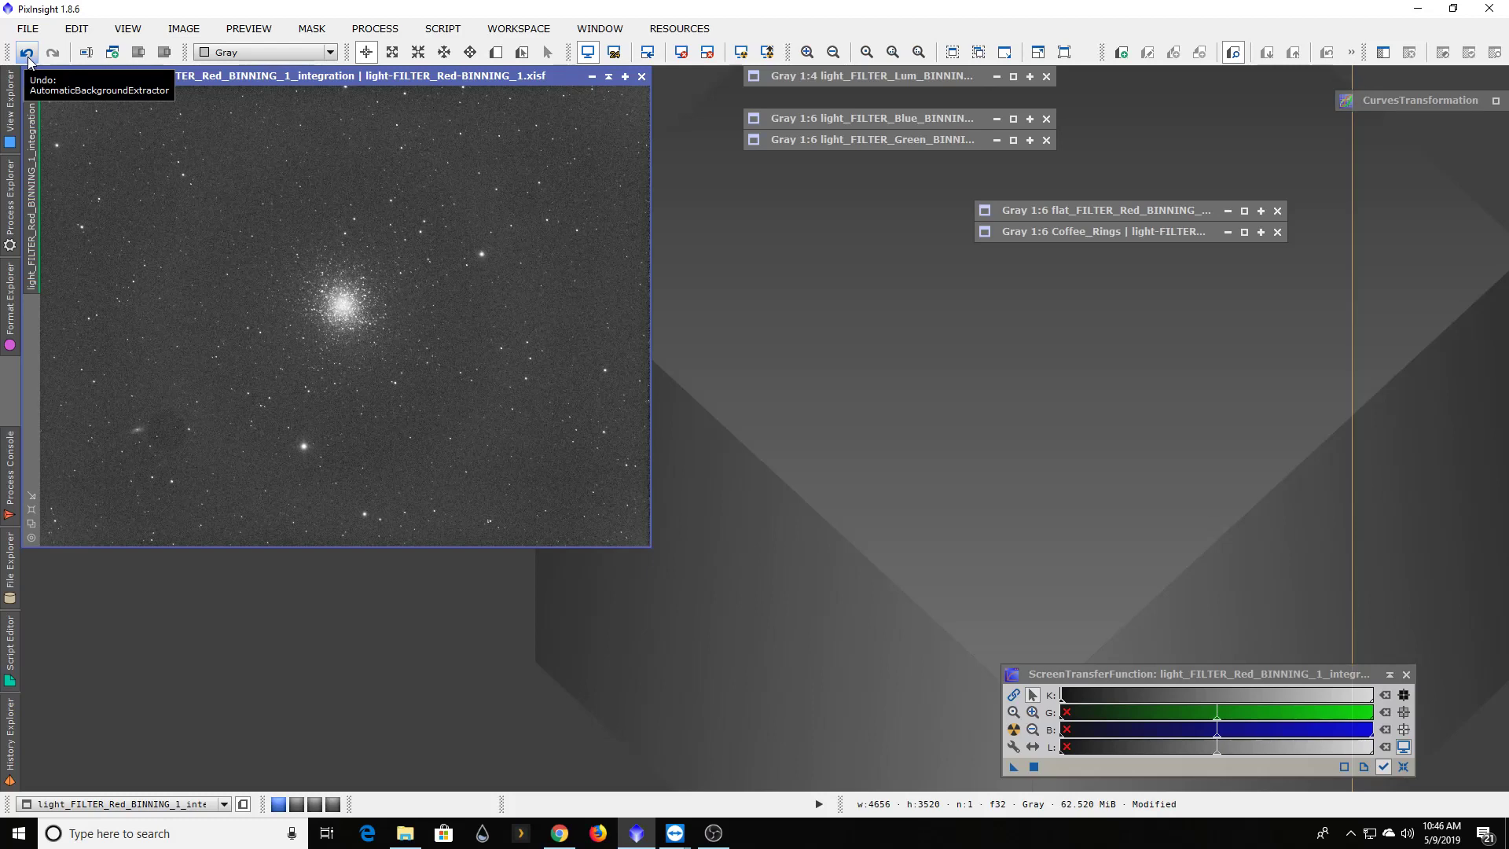
left_click(28, 53)
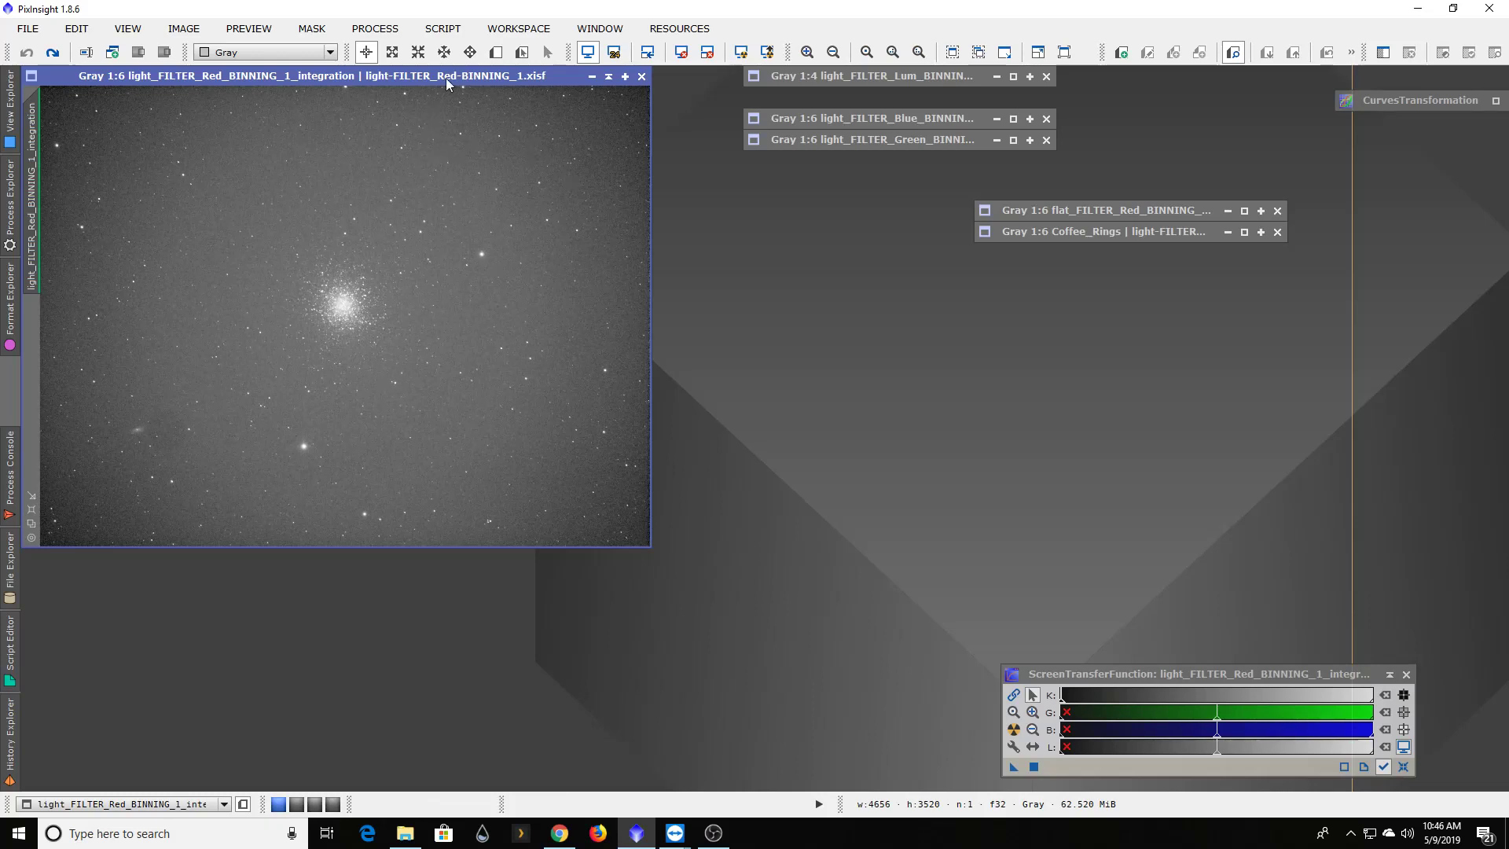
left_click_drag(477, 83, 927, 194)
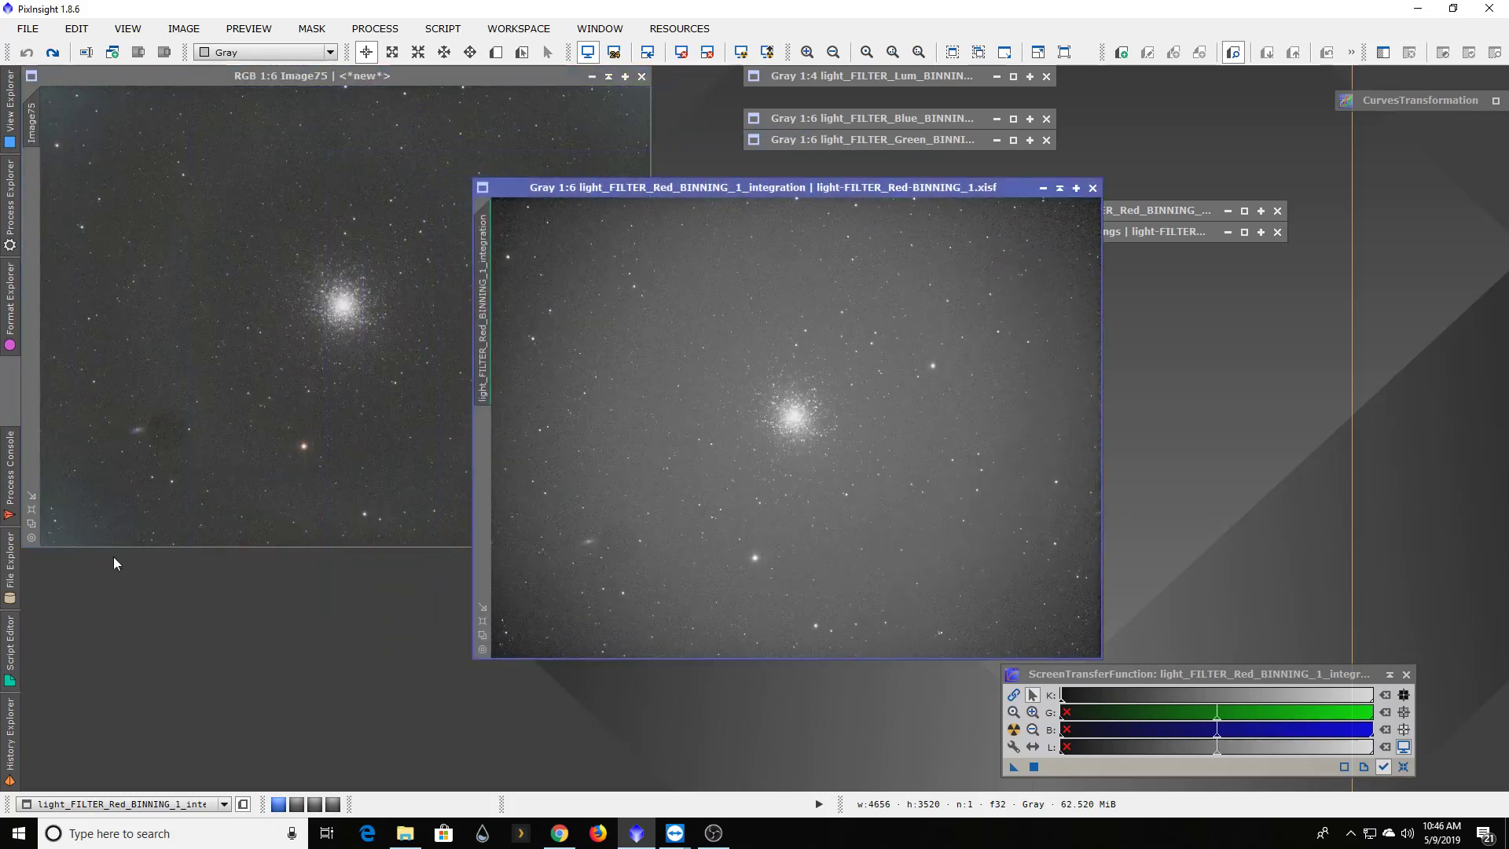
left_click_drag(775, 189, 327, 82)
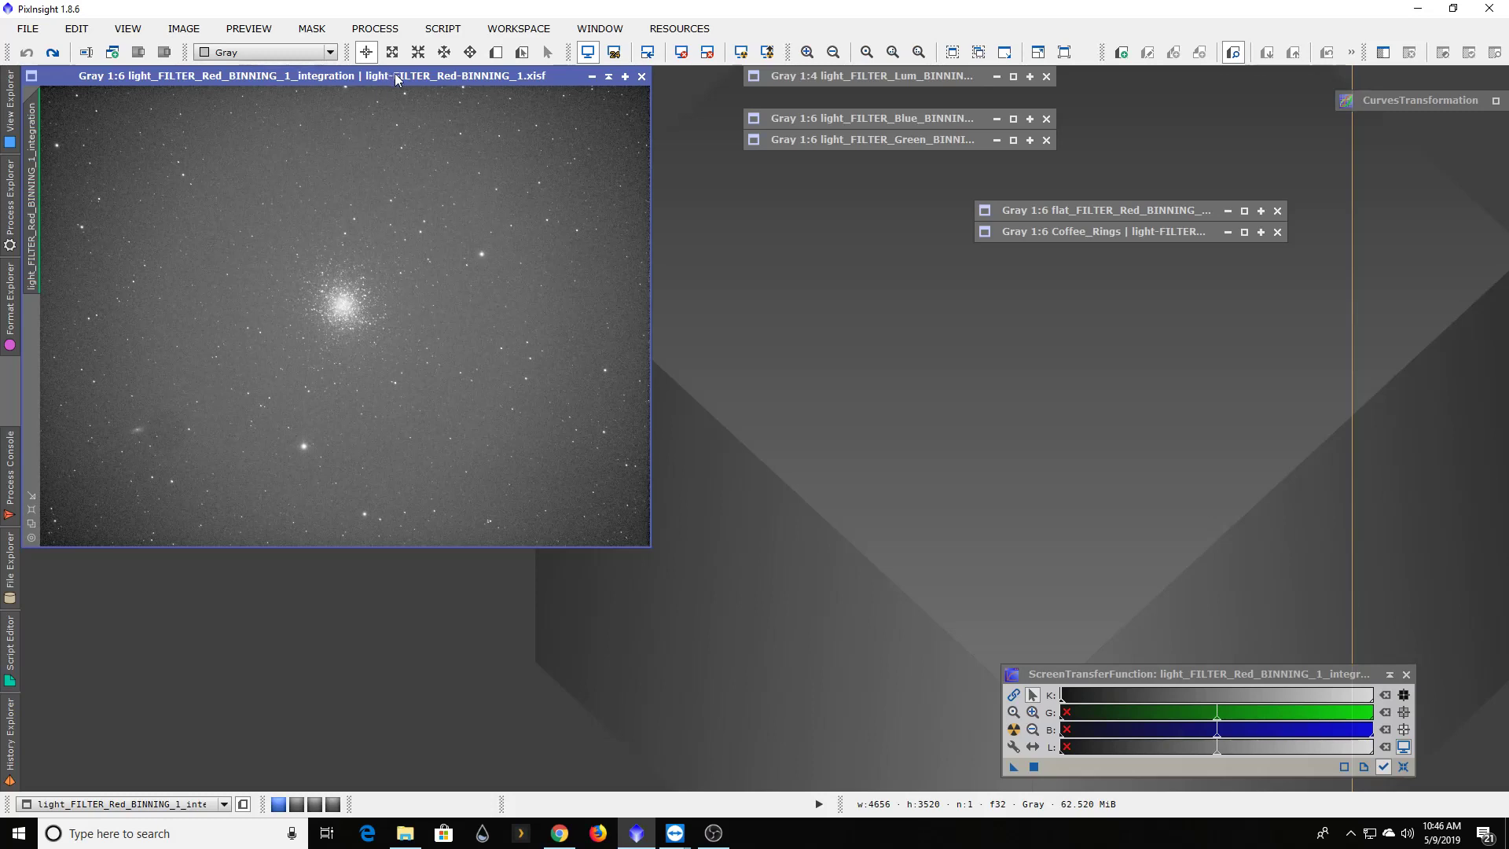
left_click(621, 78)
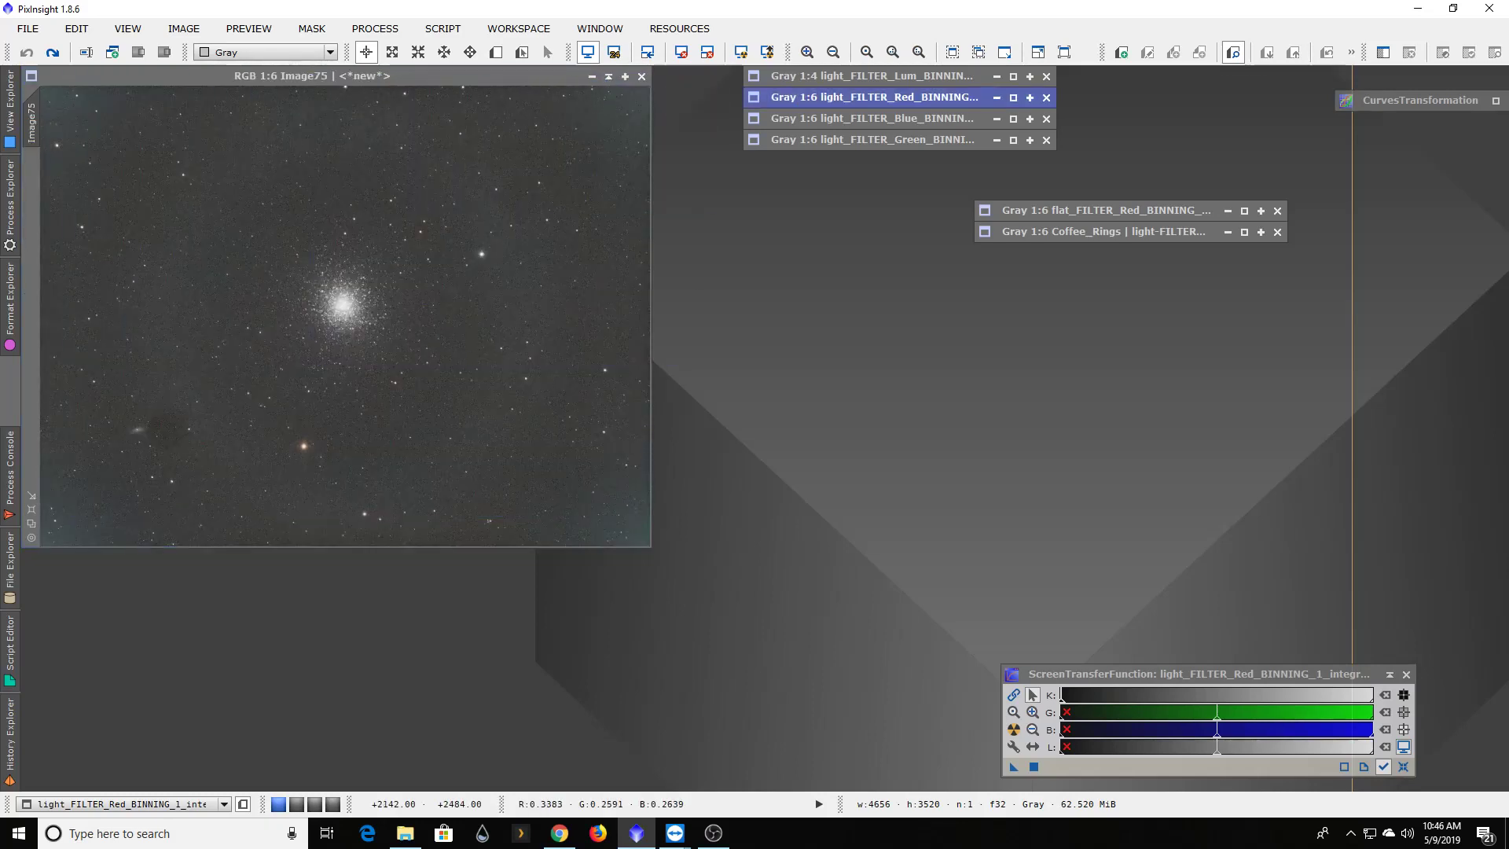
Step: Enlarge Image75 to 1:4 and lay the red flat integration over it at the same scale to compare the dark spot
left_click(33, 528)
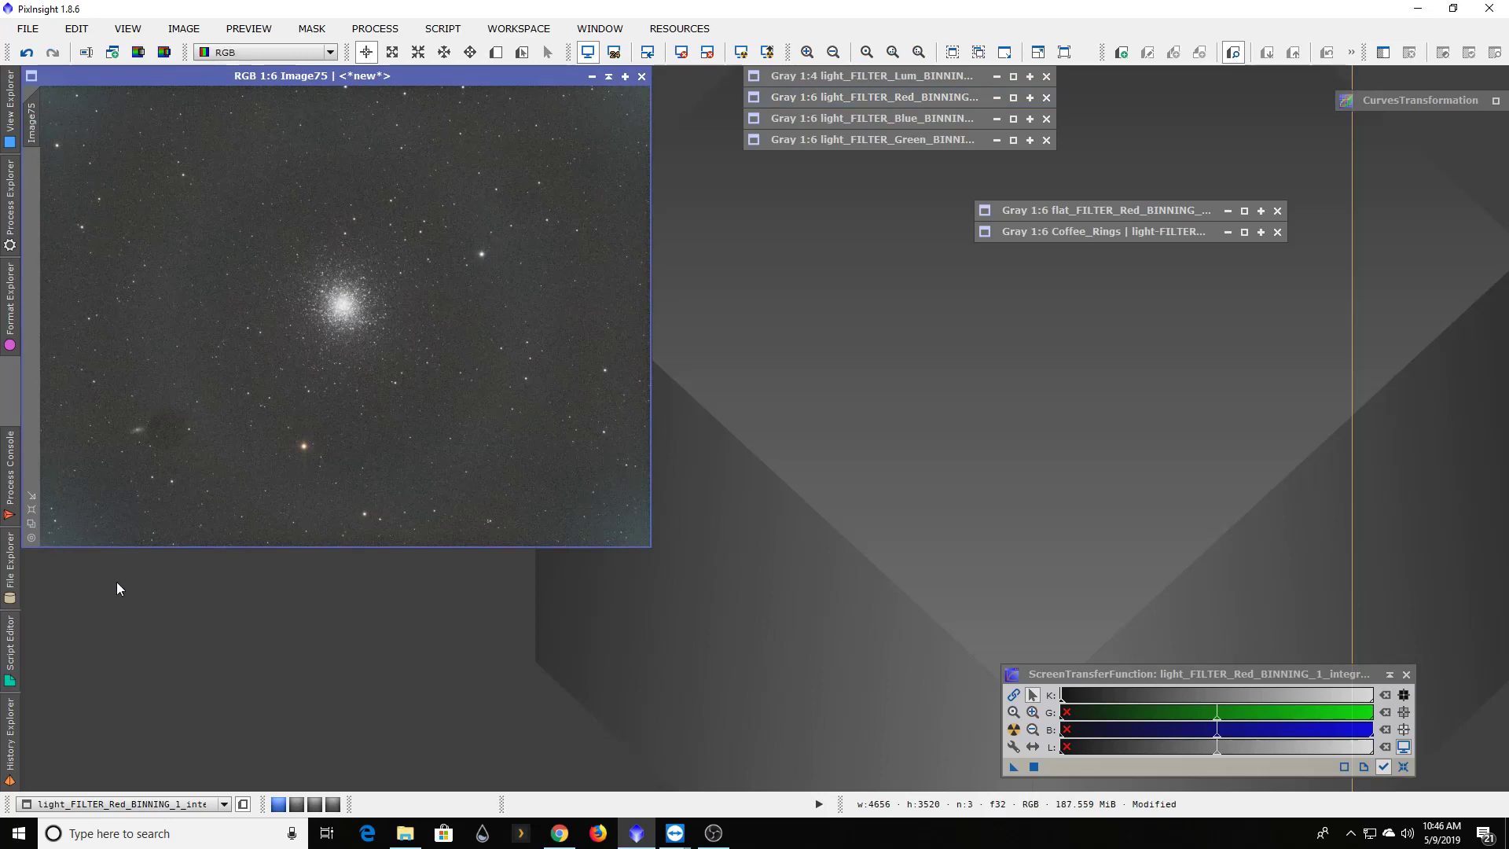
left_click(33, 511)
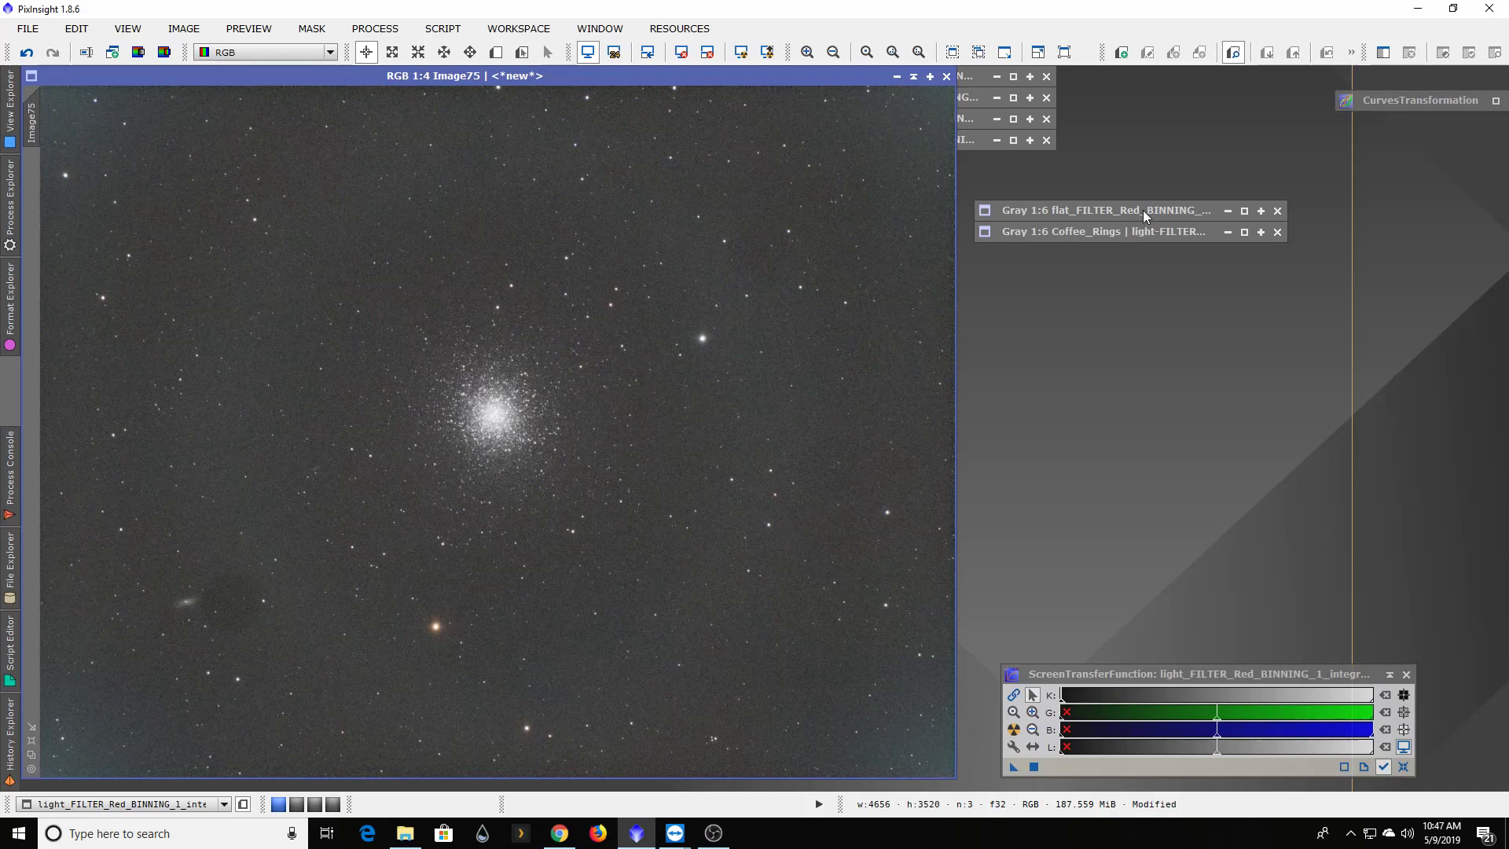
double_click(1088, 209)
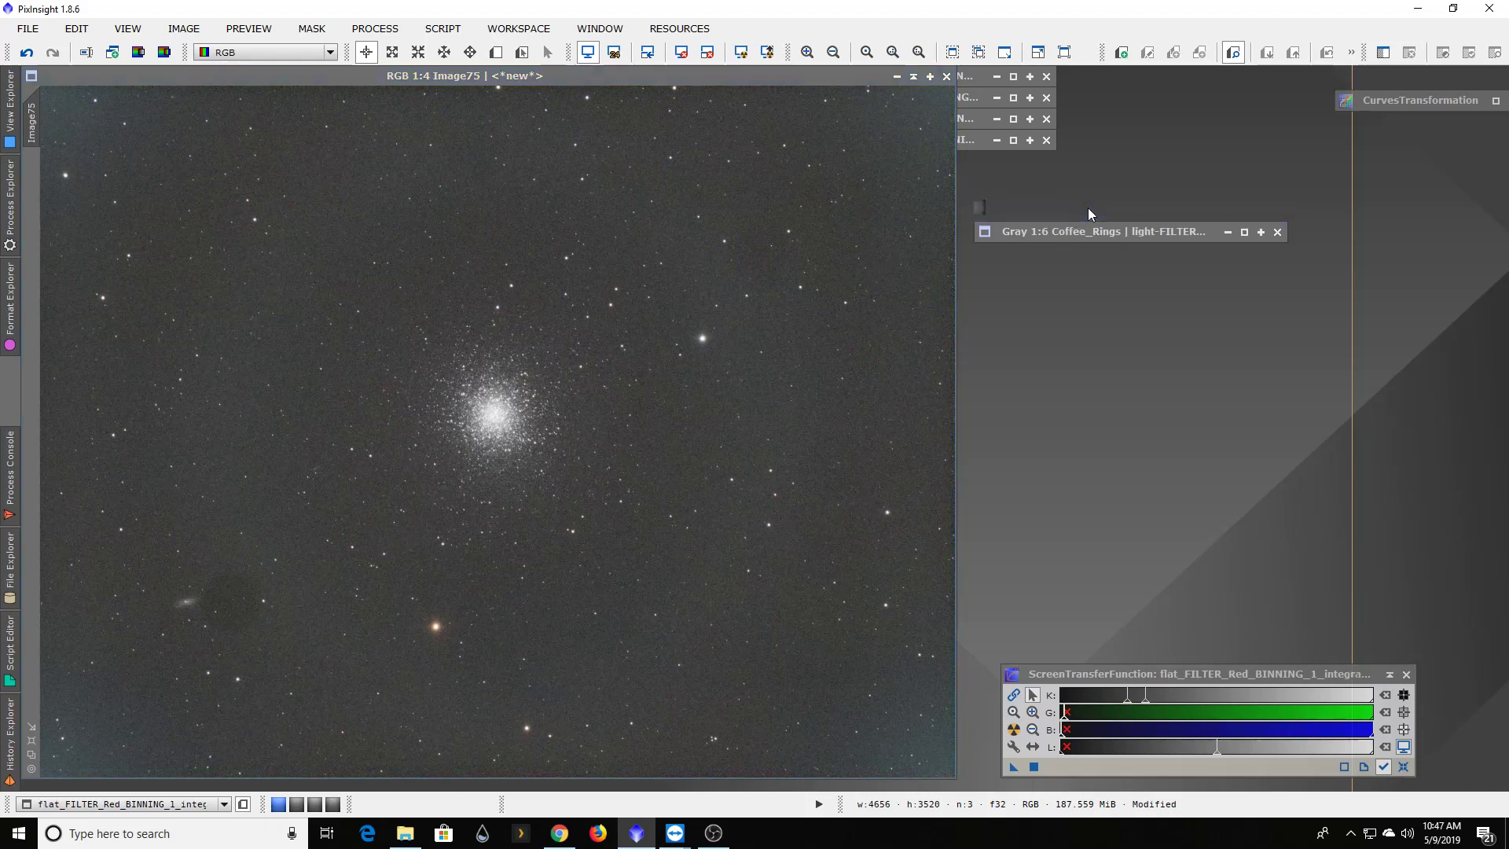
left_click_drag(989, 177, 305, 77)
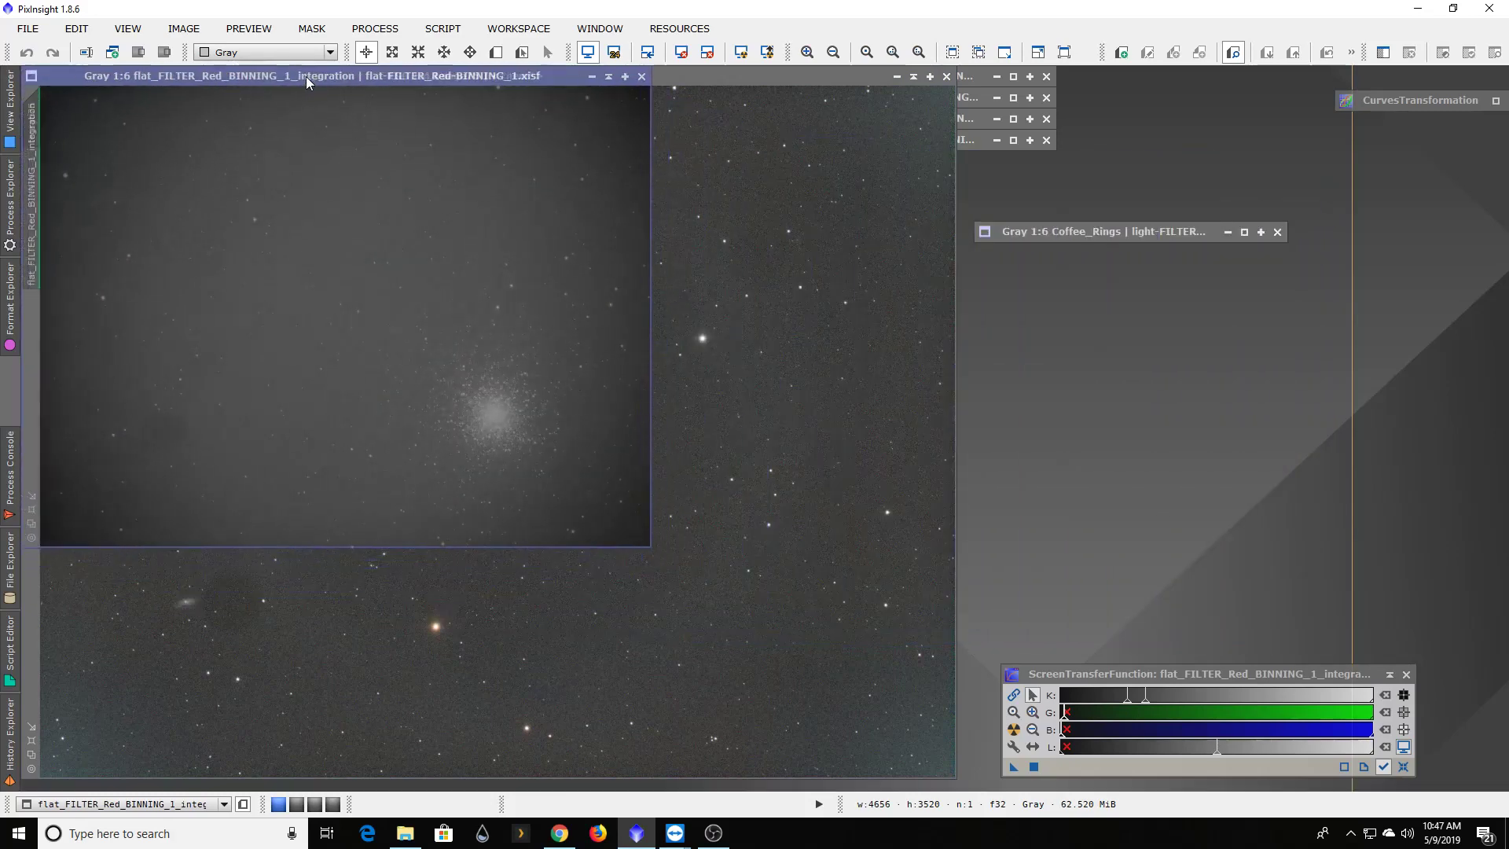
left_click(31, 509)
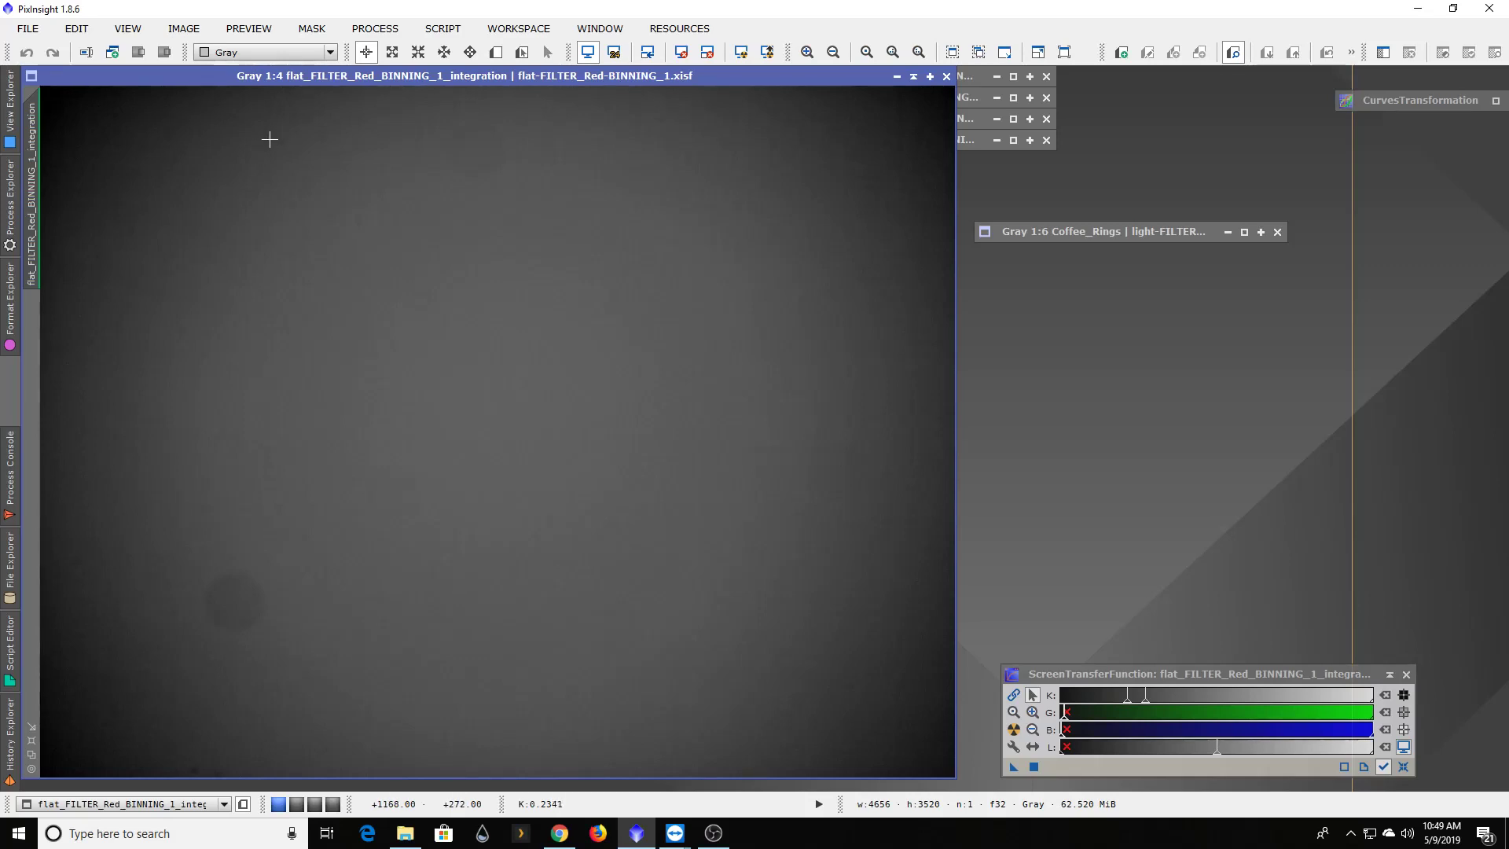
Step: Open the Coffee_Rings image, enlarge it to 1:4, and align it over the red flat integration
double_click(1102, 231)
left_click_drag(1053, 231, 314, 127)
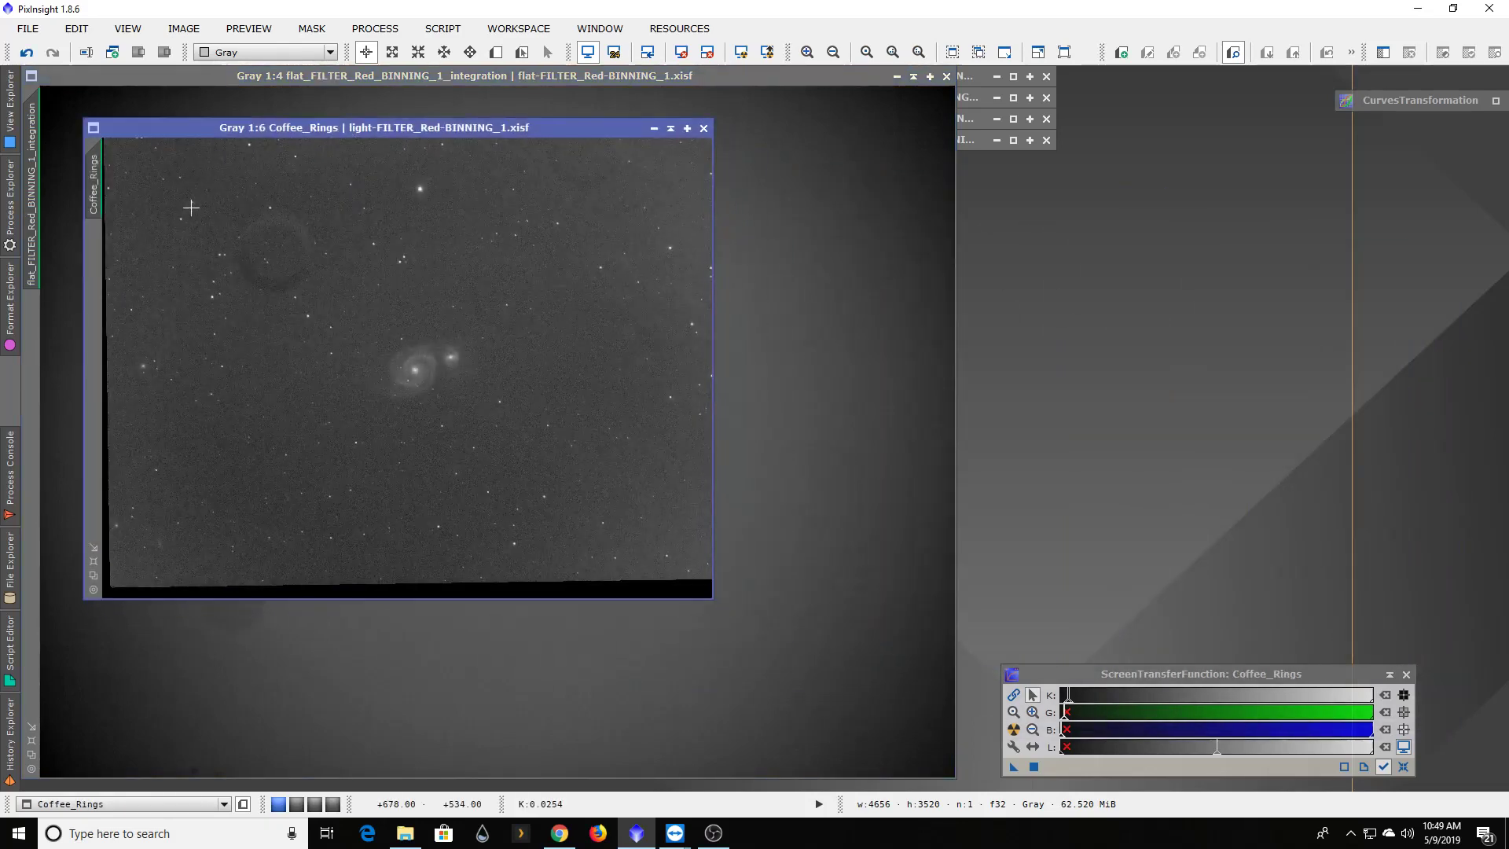
left_click(93, 574)
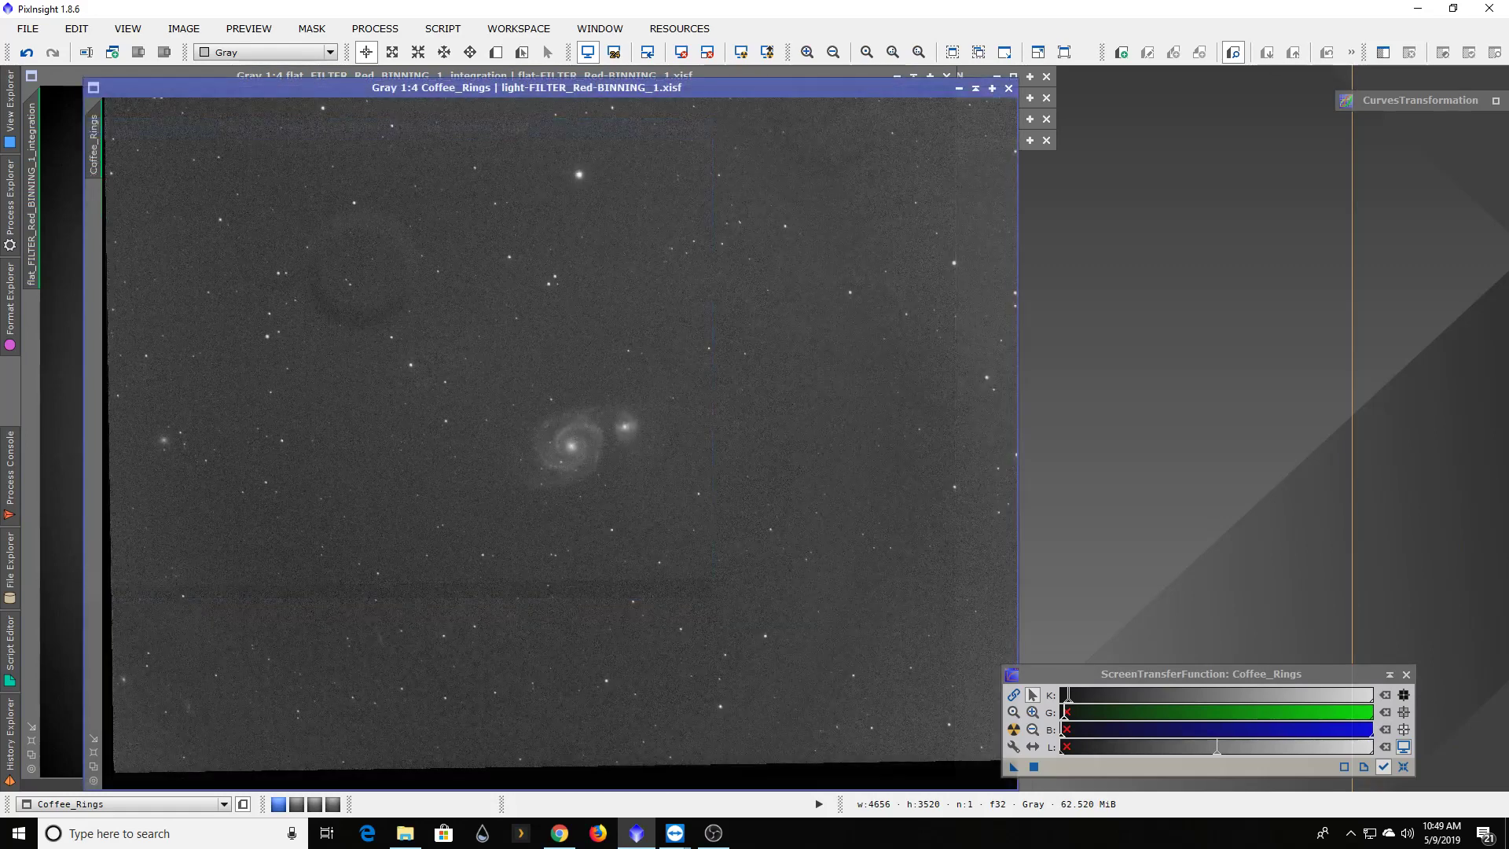
left_click_drag(431, 88, 370, 77)
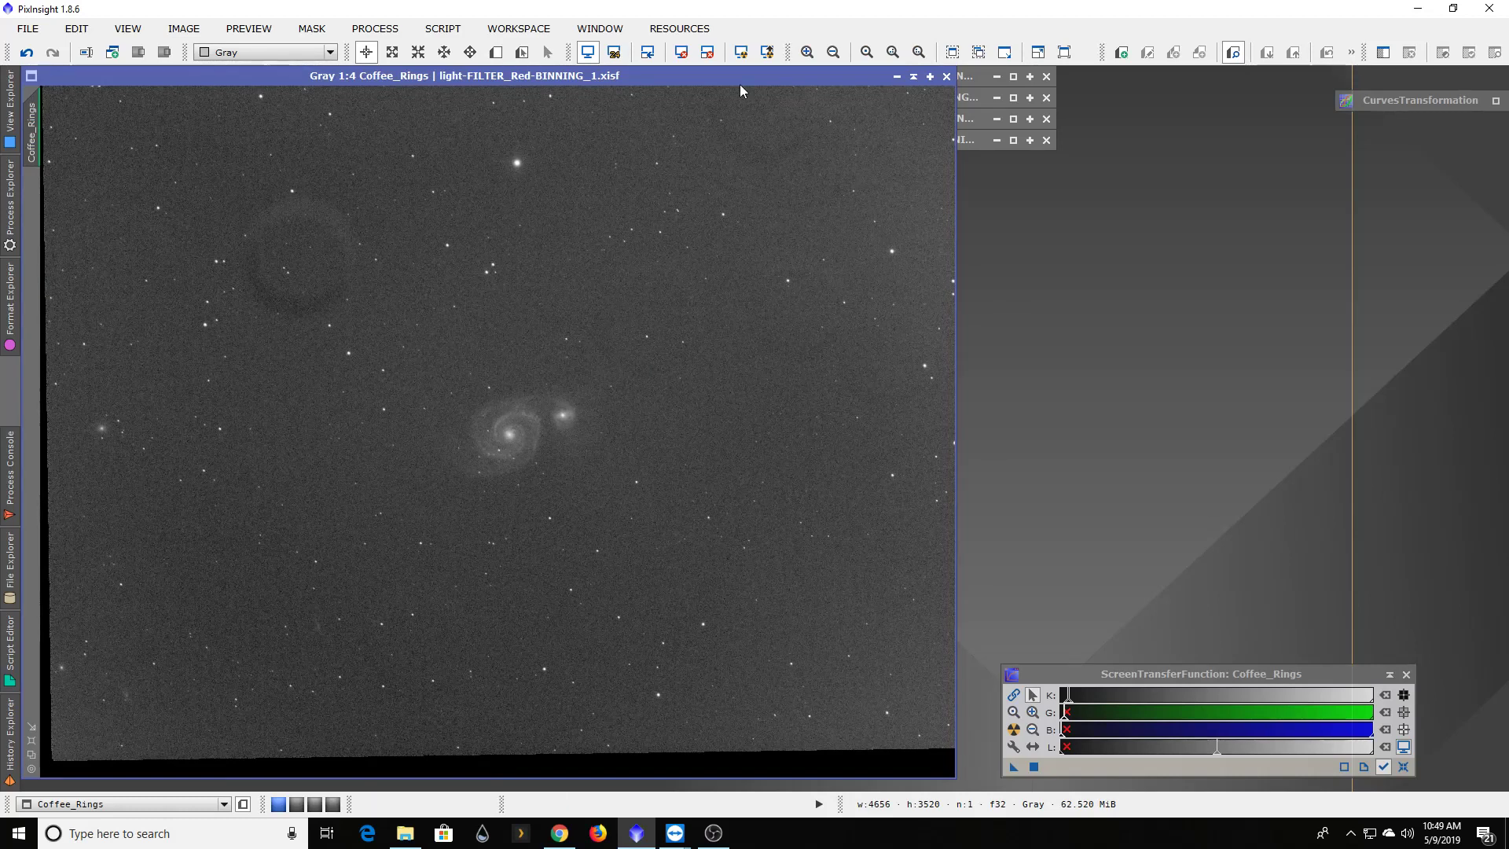
Step: Shift the Coffee_Rings image aside and back to compare its ring with the dust spot in the red flat
left_click_drag(739, 83, 1152, 104)
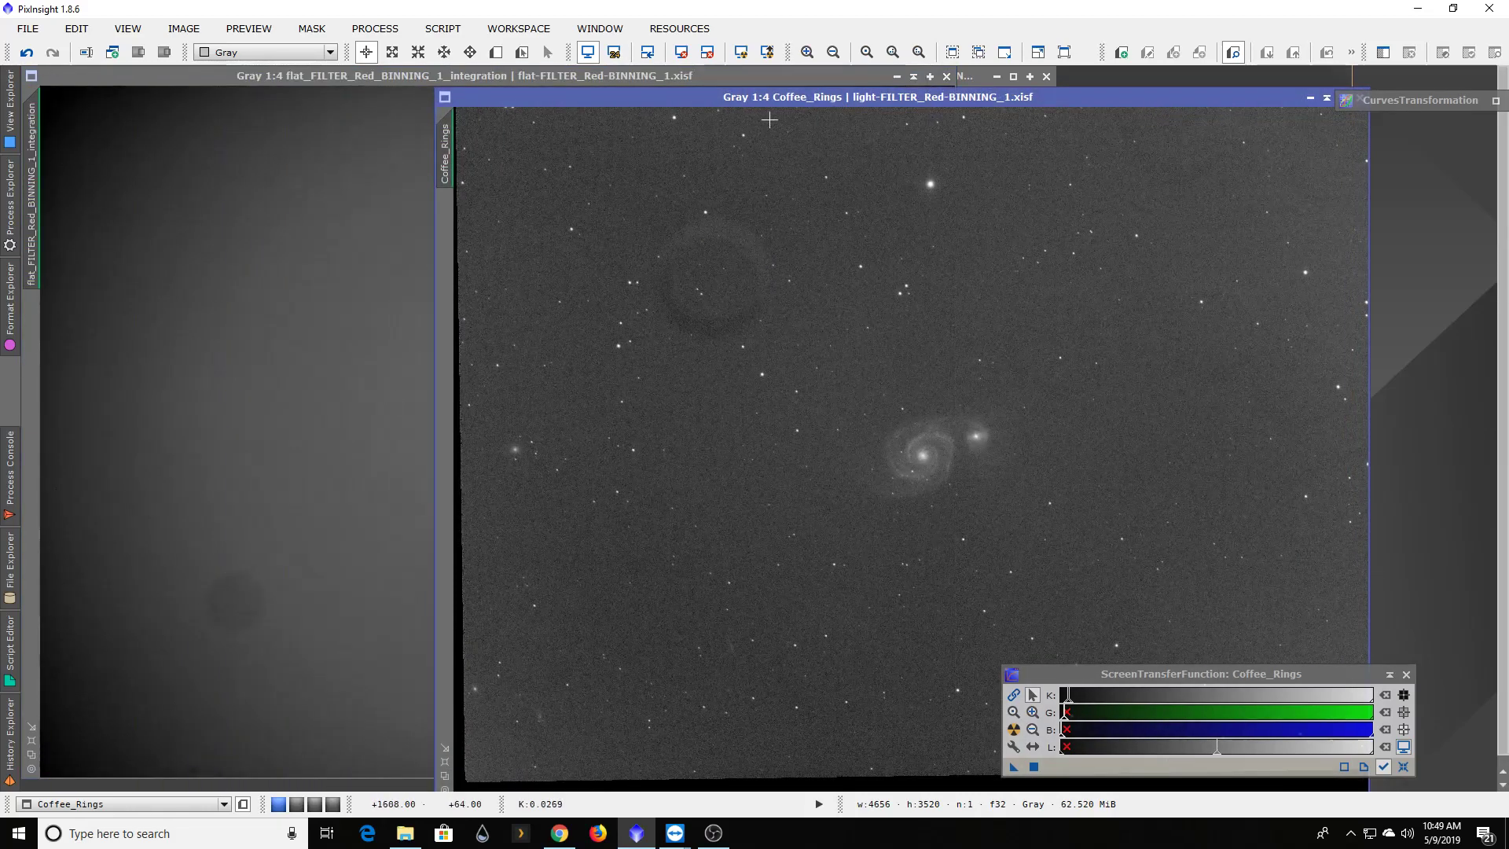
left_click_drag(811, 101, 404, 81)
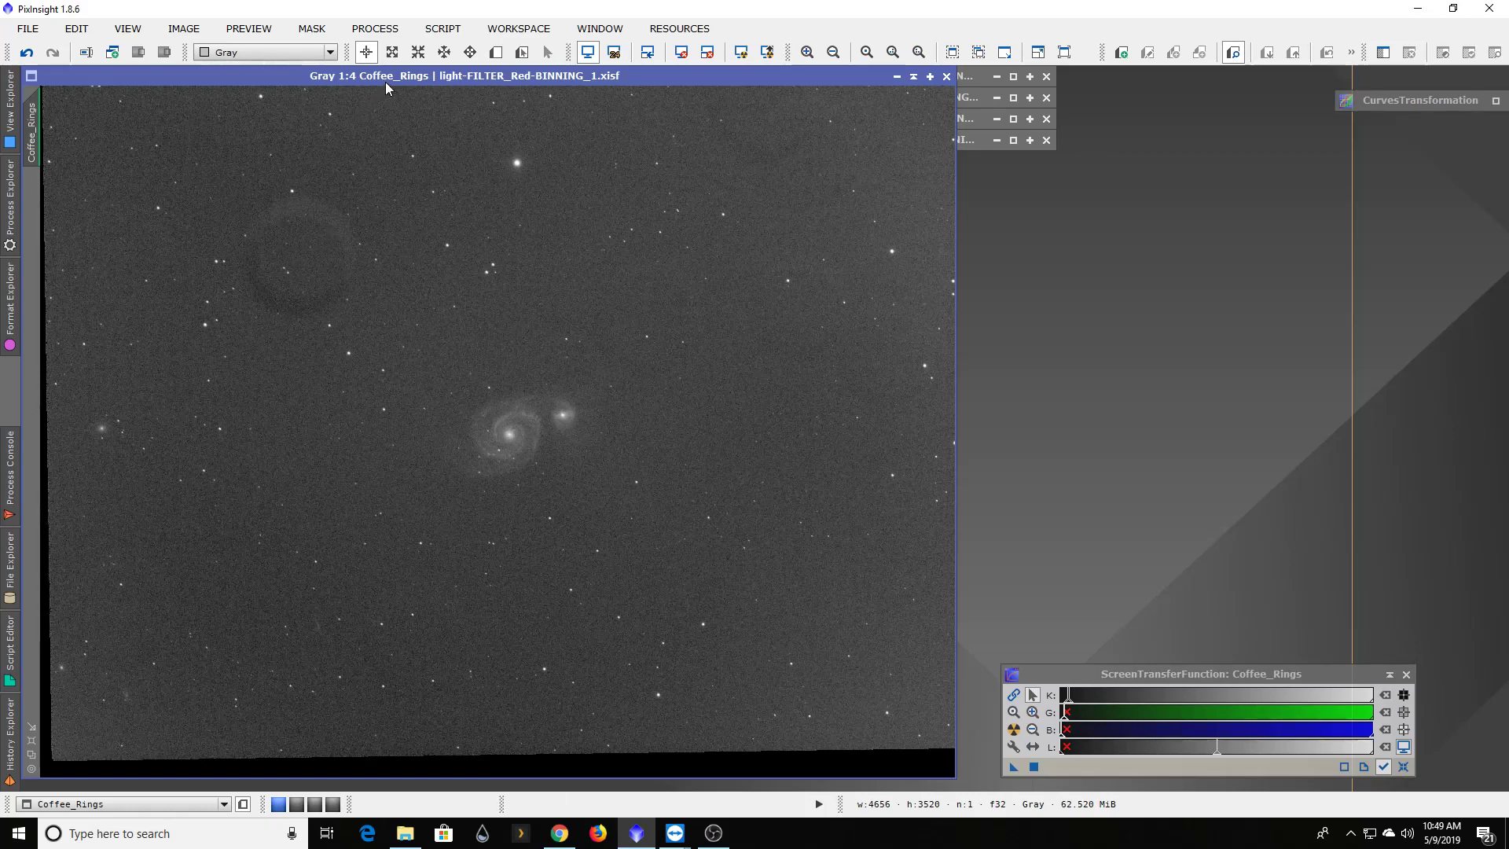
left_click_drag(386, 84, 665, 84)
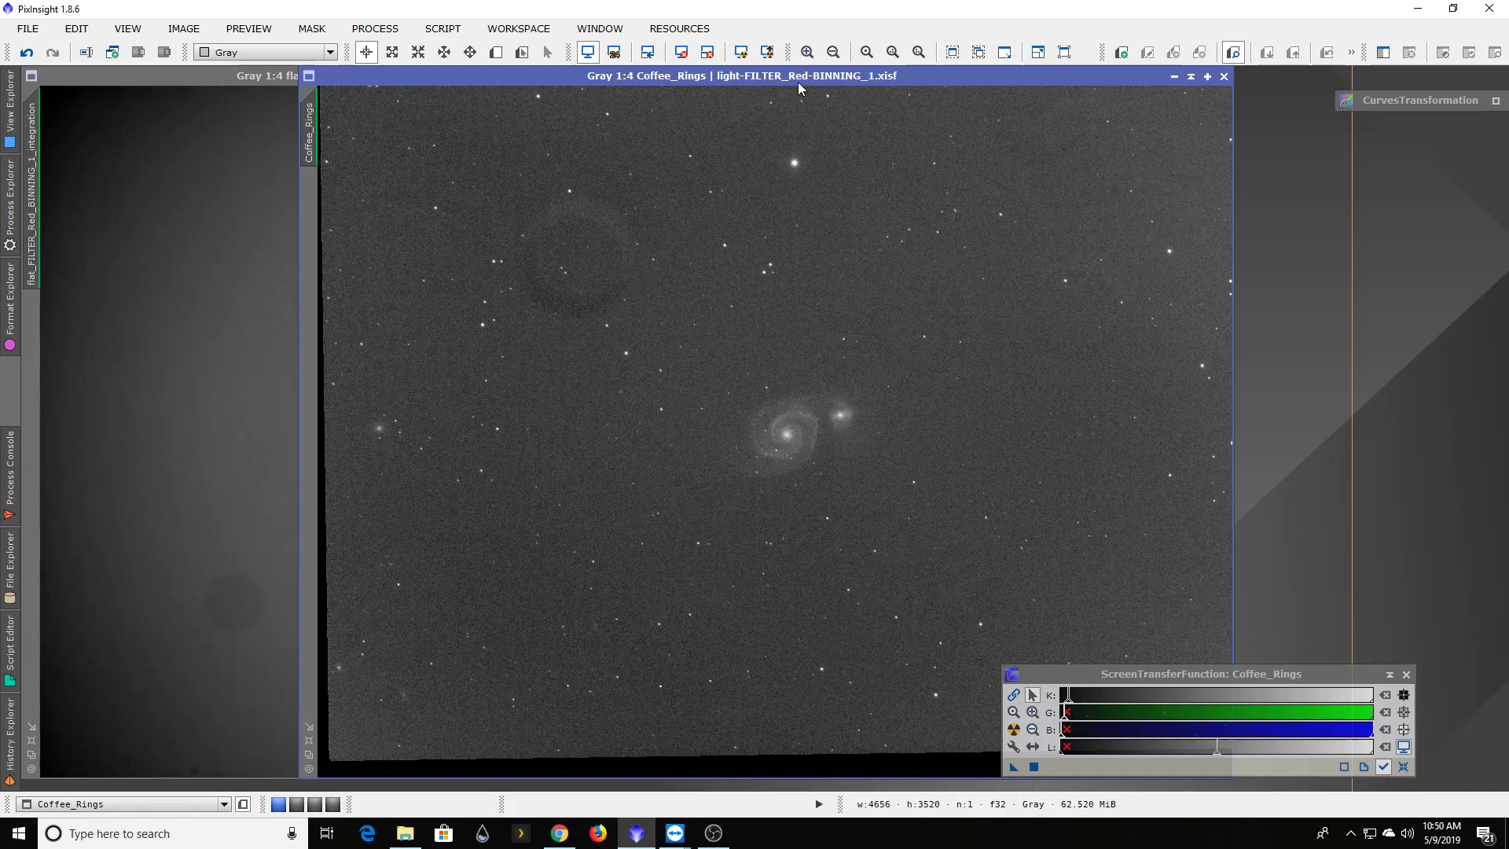
left_click_drag(818, 77, 544, 77)
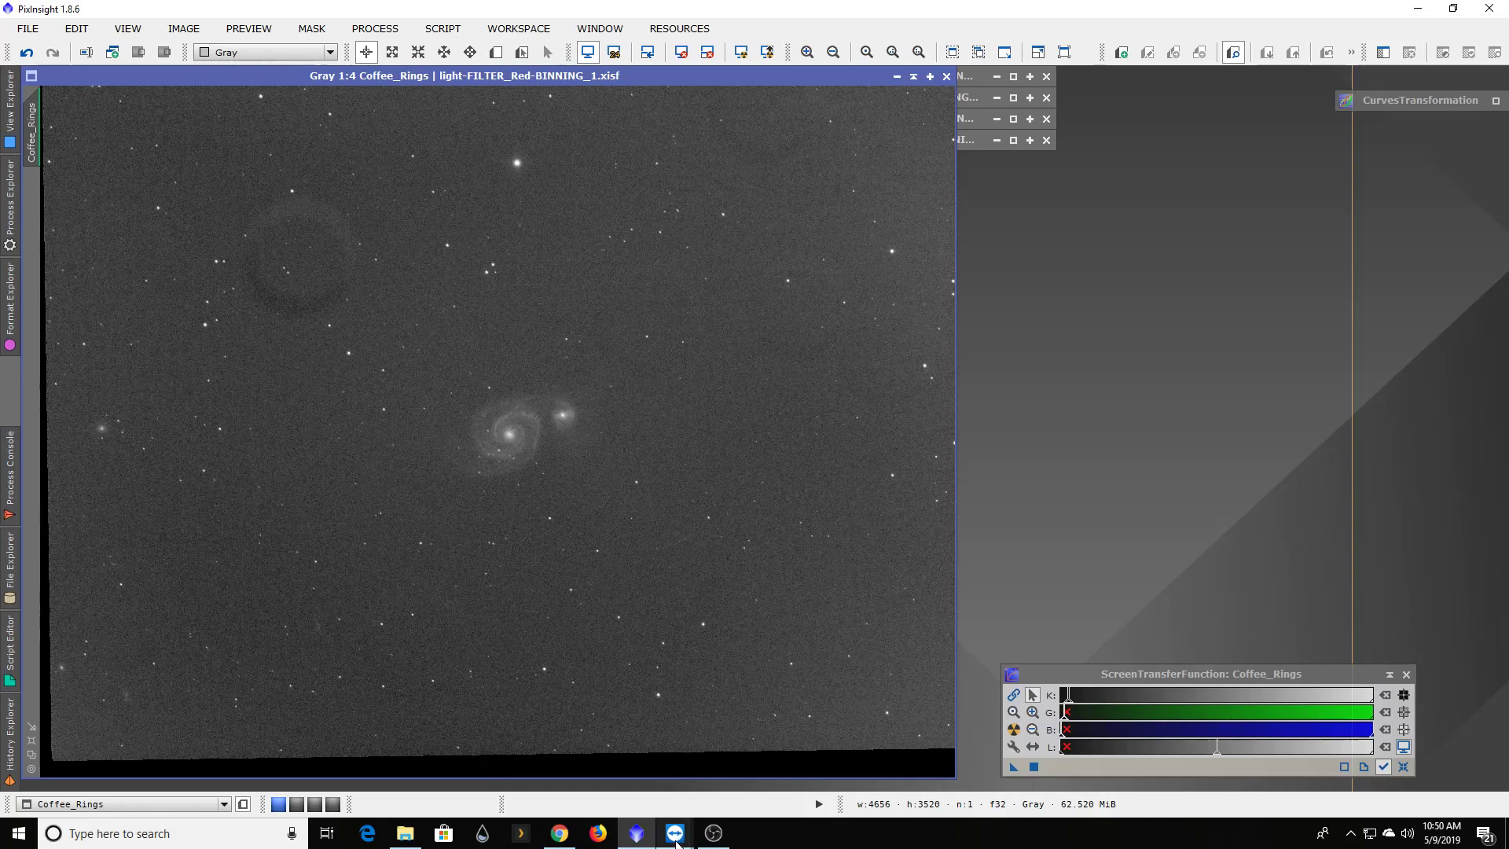
Step: Switch to the Yoga TeamViewer session and shift the Sequence Generator Pro sequence window to examine the flat frame behind it
mouse_move(677, 844)
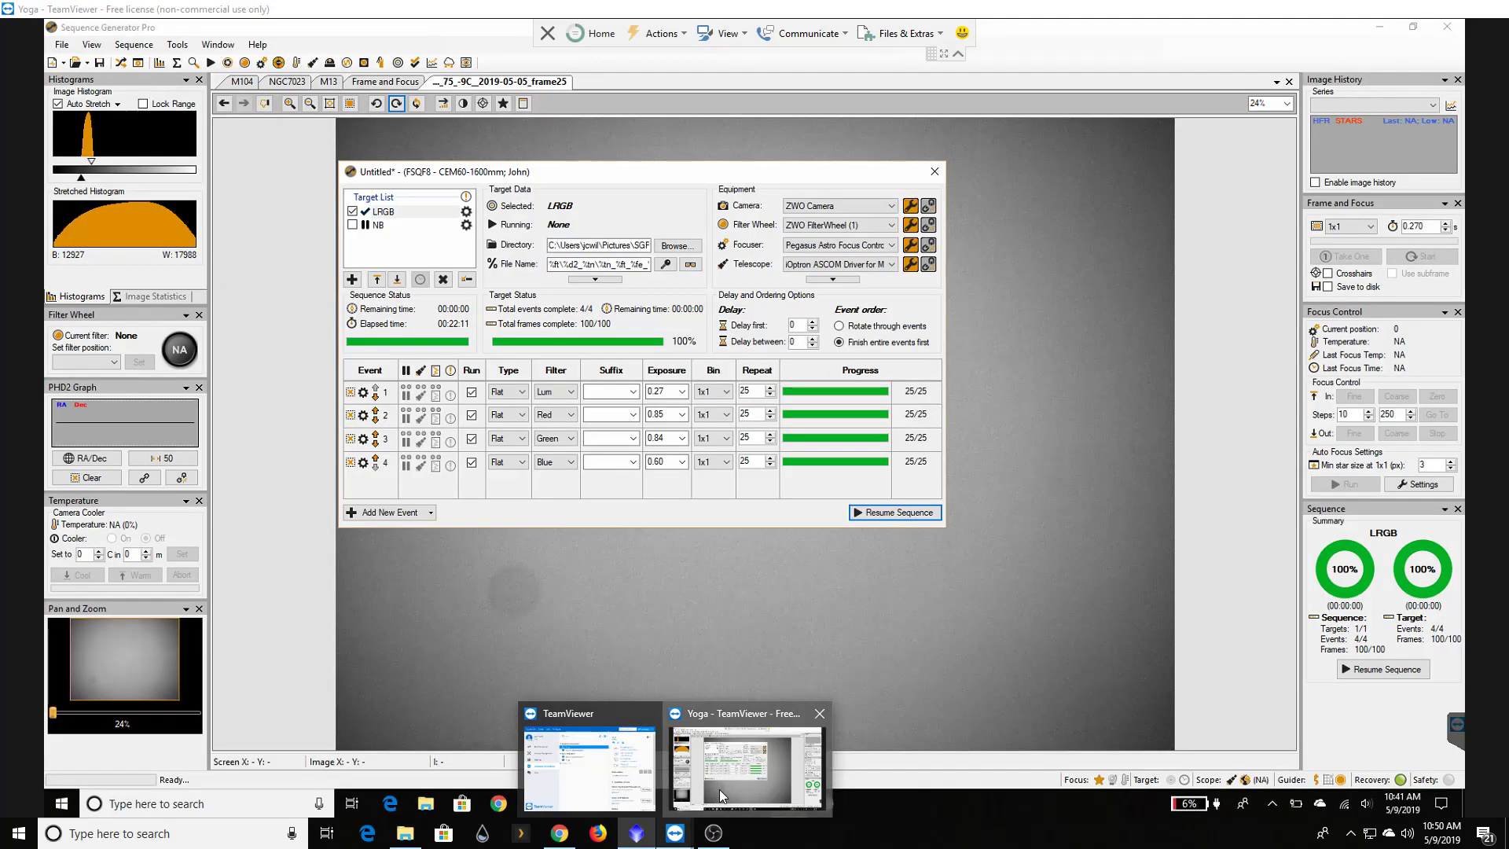
left_click(719, 789)
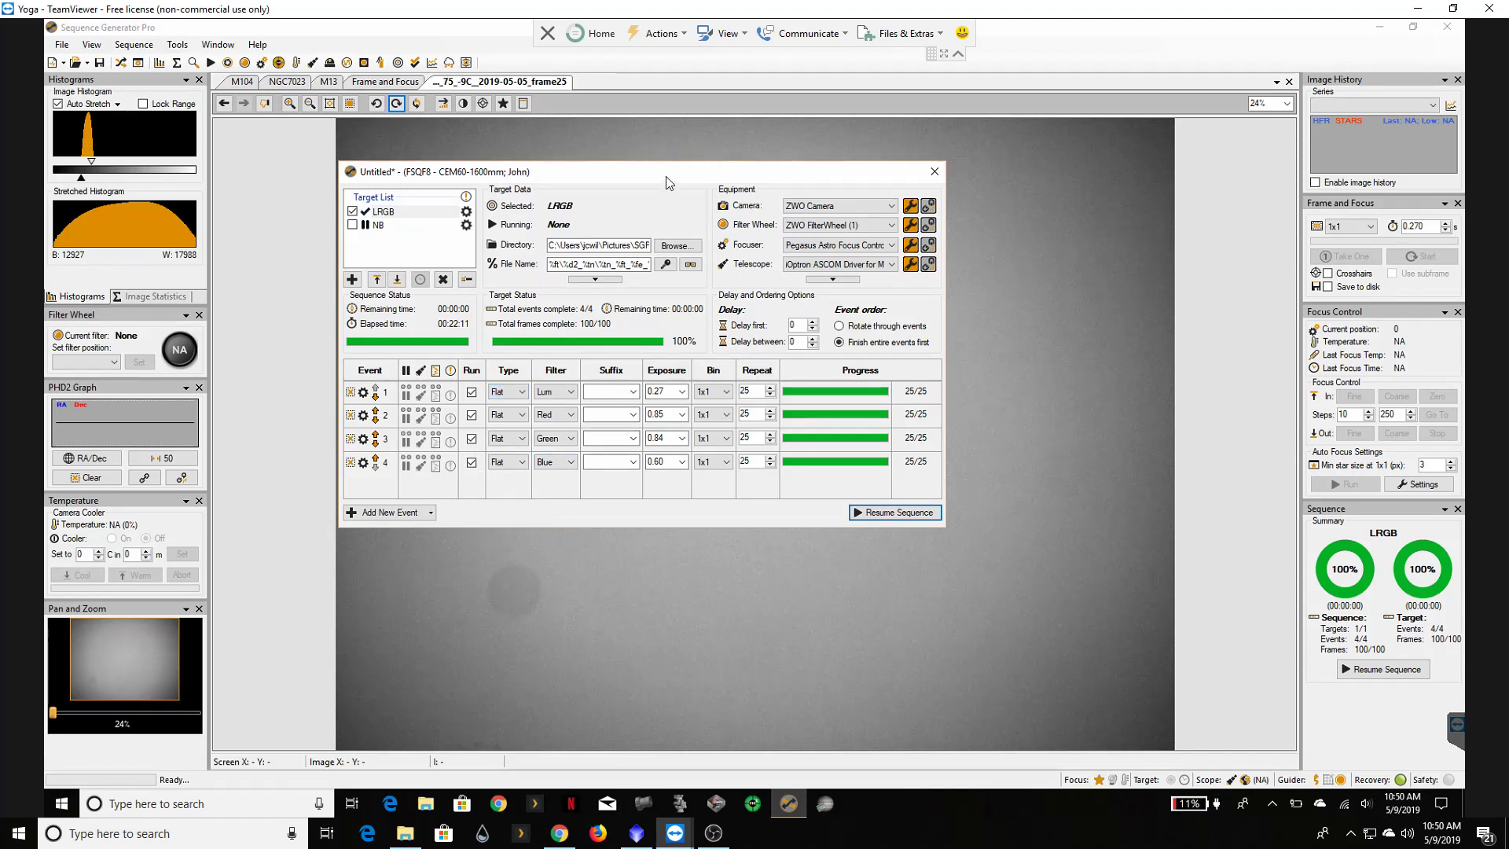
left_click_drag(667, 182, 867, 193)
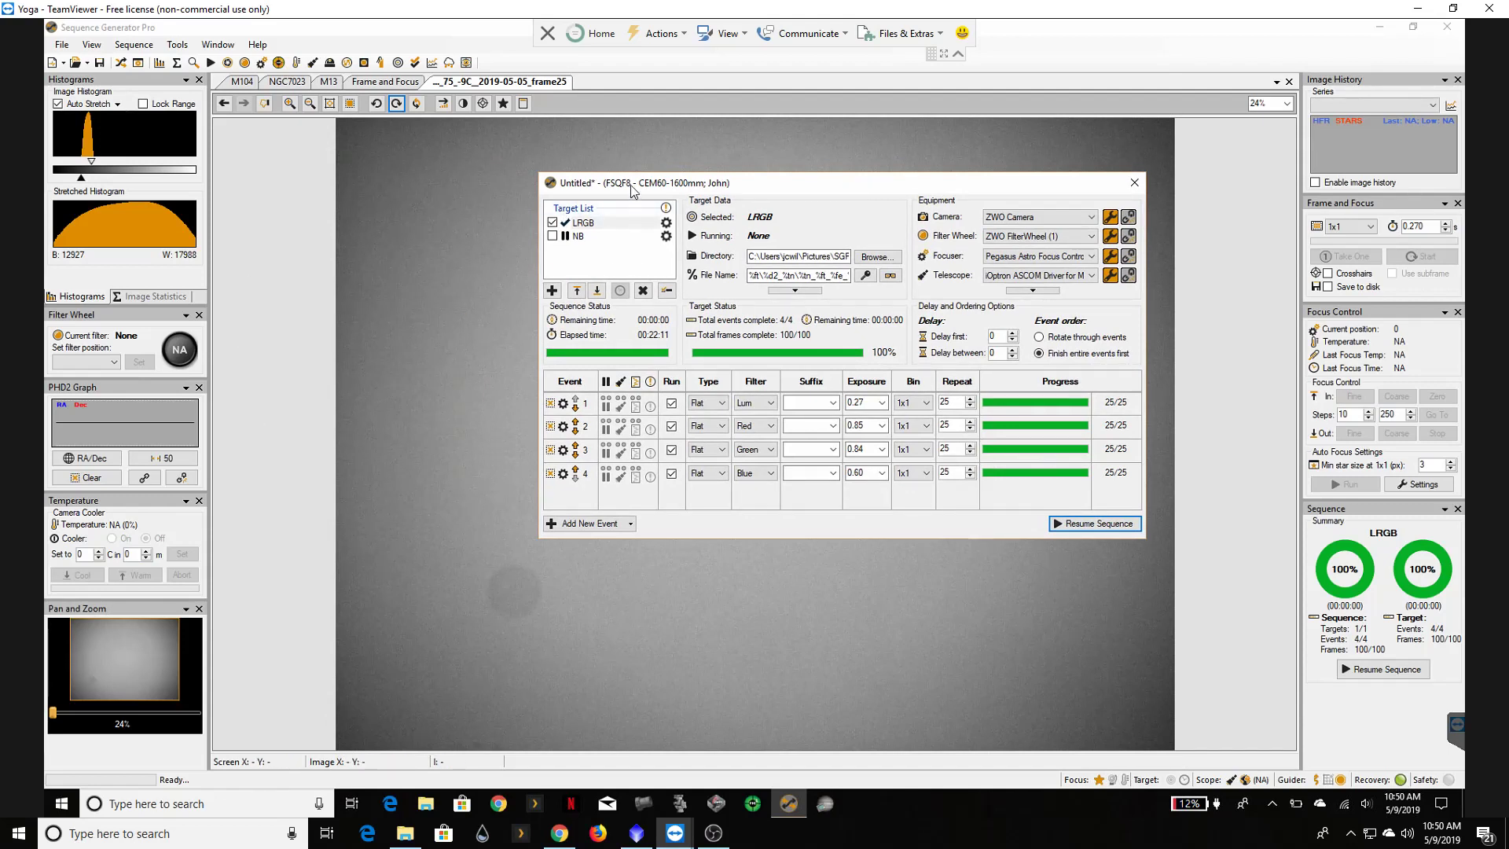
left_click_drag(778, 182, 575, 176)
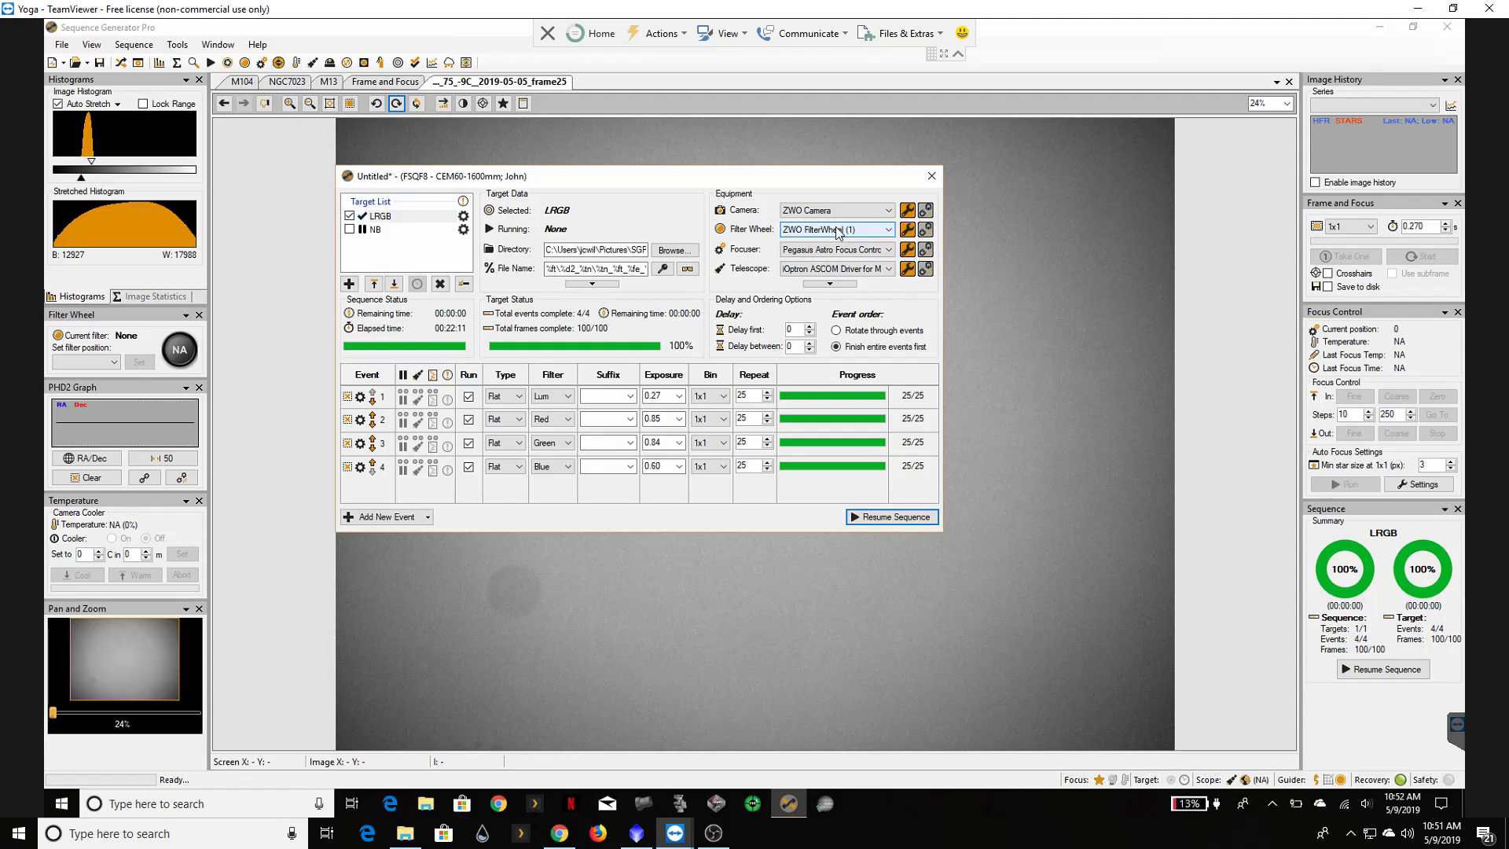
Step: Open the ZWO filter wheel setup and toggle its unidirectional option off and back on
left_click(907, 230)
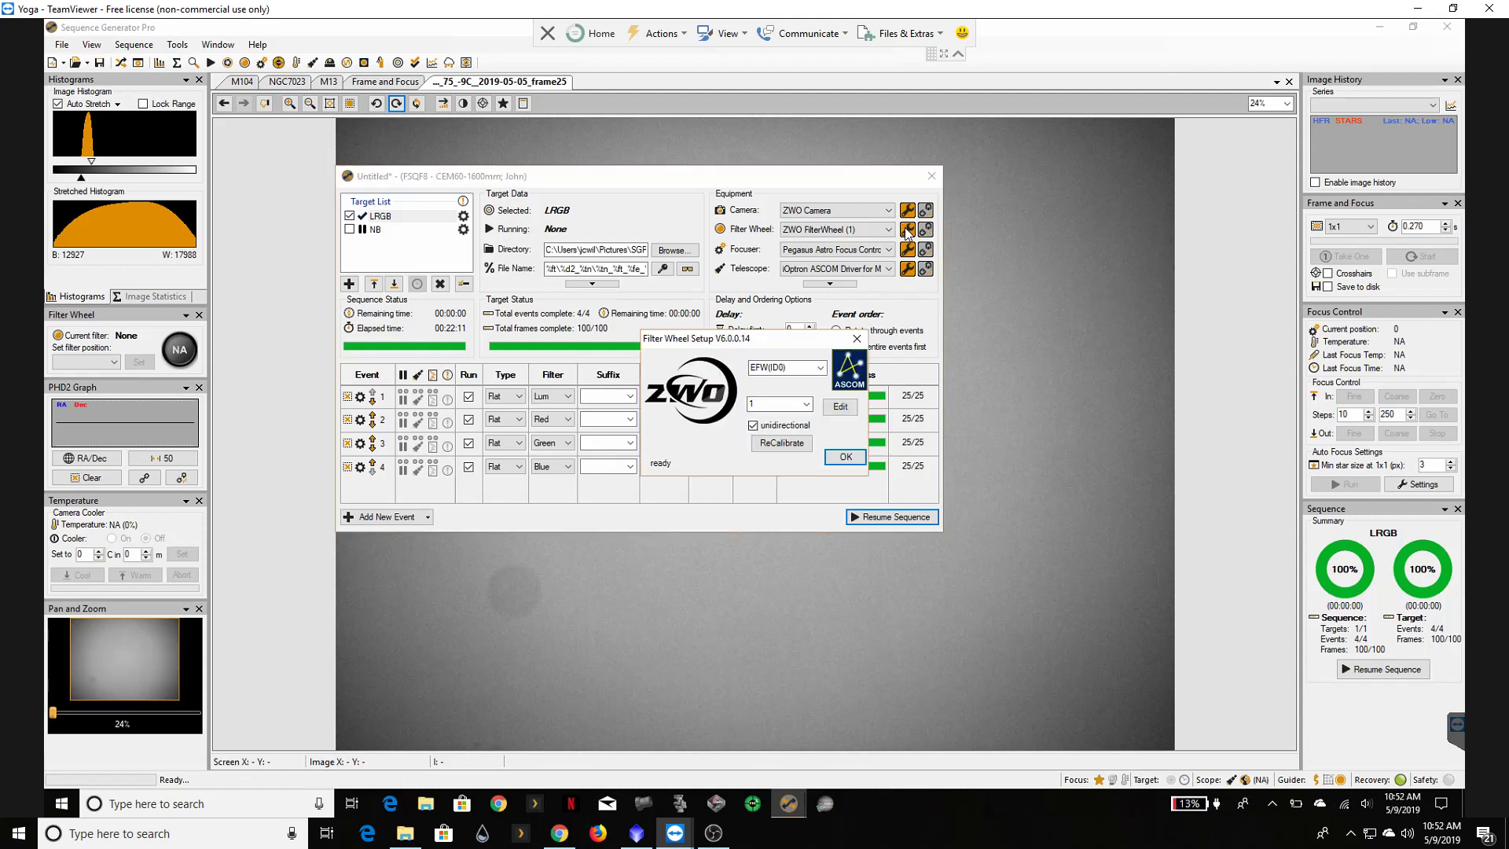
left_click_drag(765, 342, 760, 202)
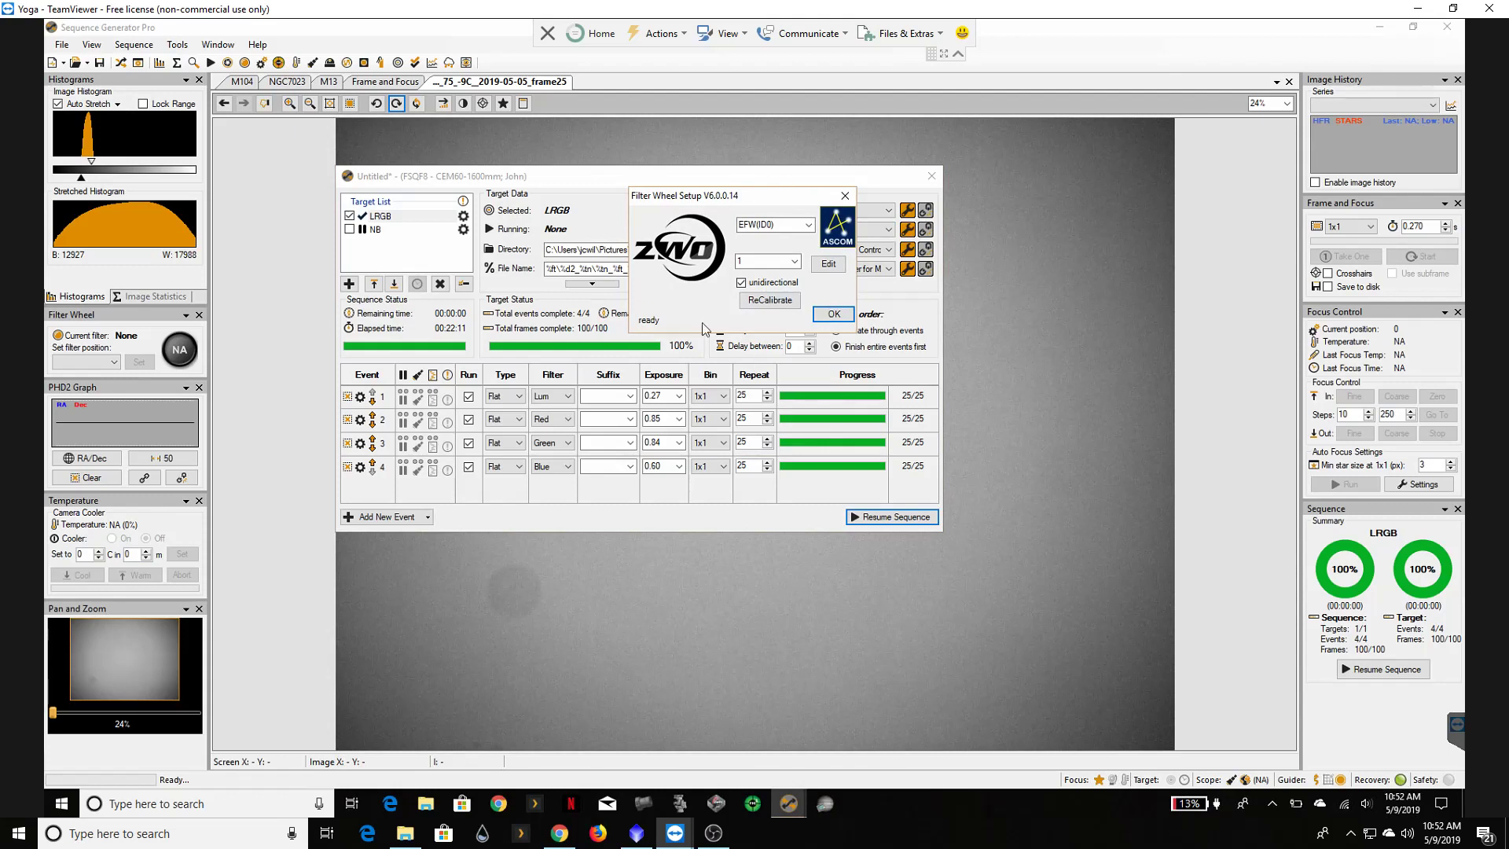
left_click(741, 283)
left_click(742, 283)
Step: Switch to PixInsight to view the ring in the Coffee_Rings image, and return to the Yoga TeamViewer session
mouse_move(635, 833)
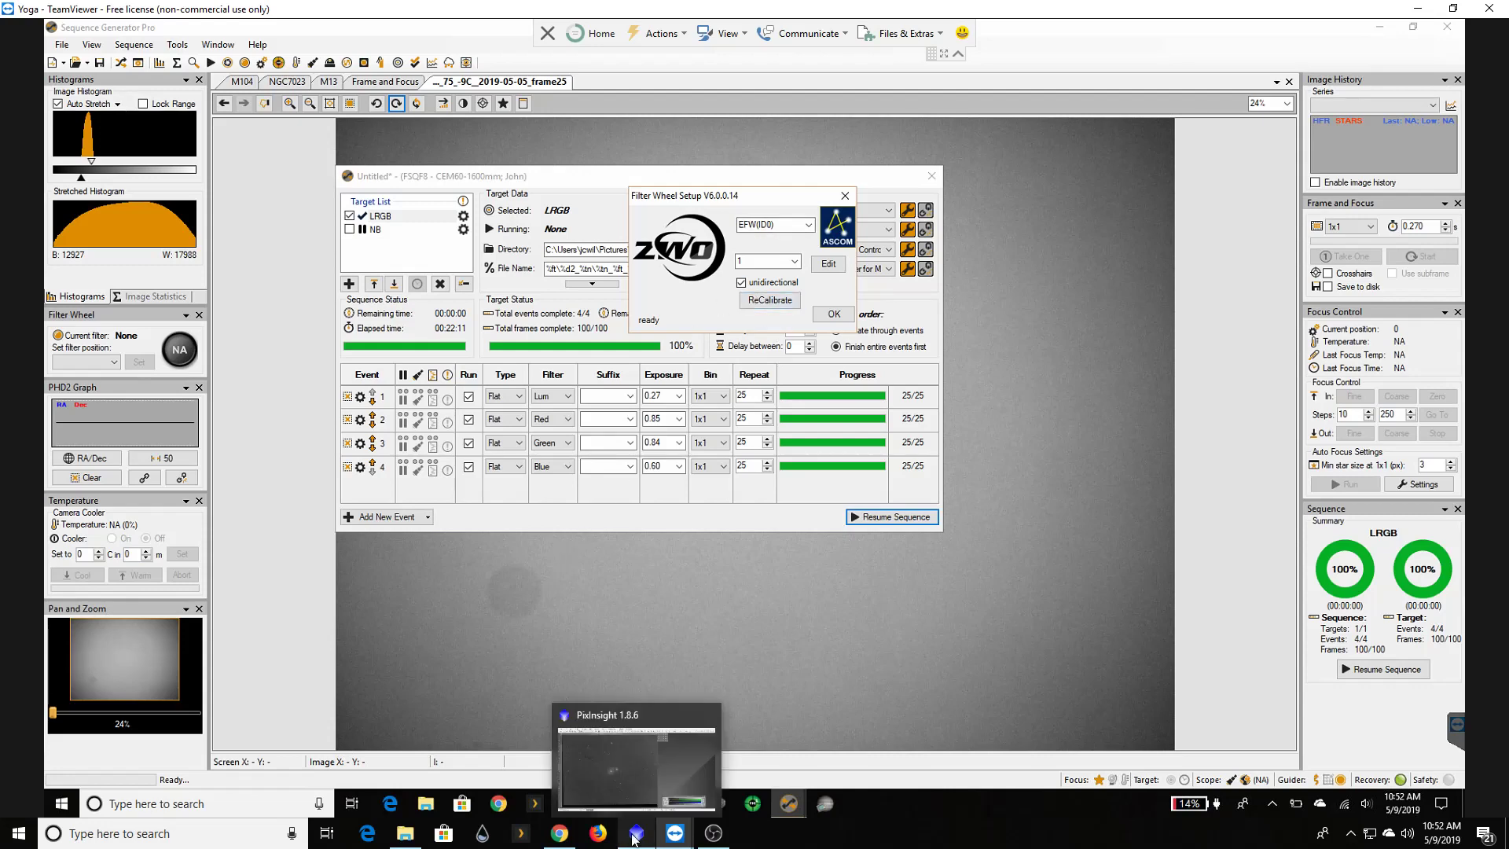
left_click(635, 753)
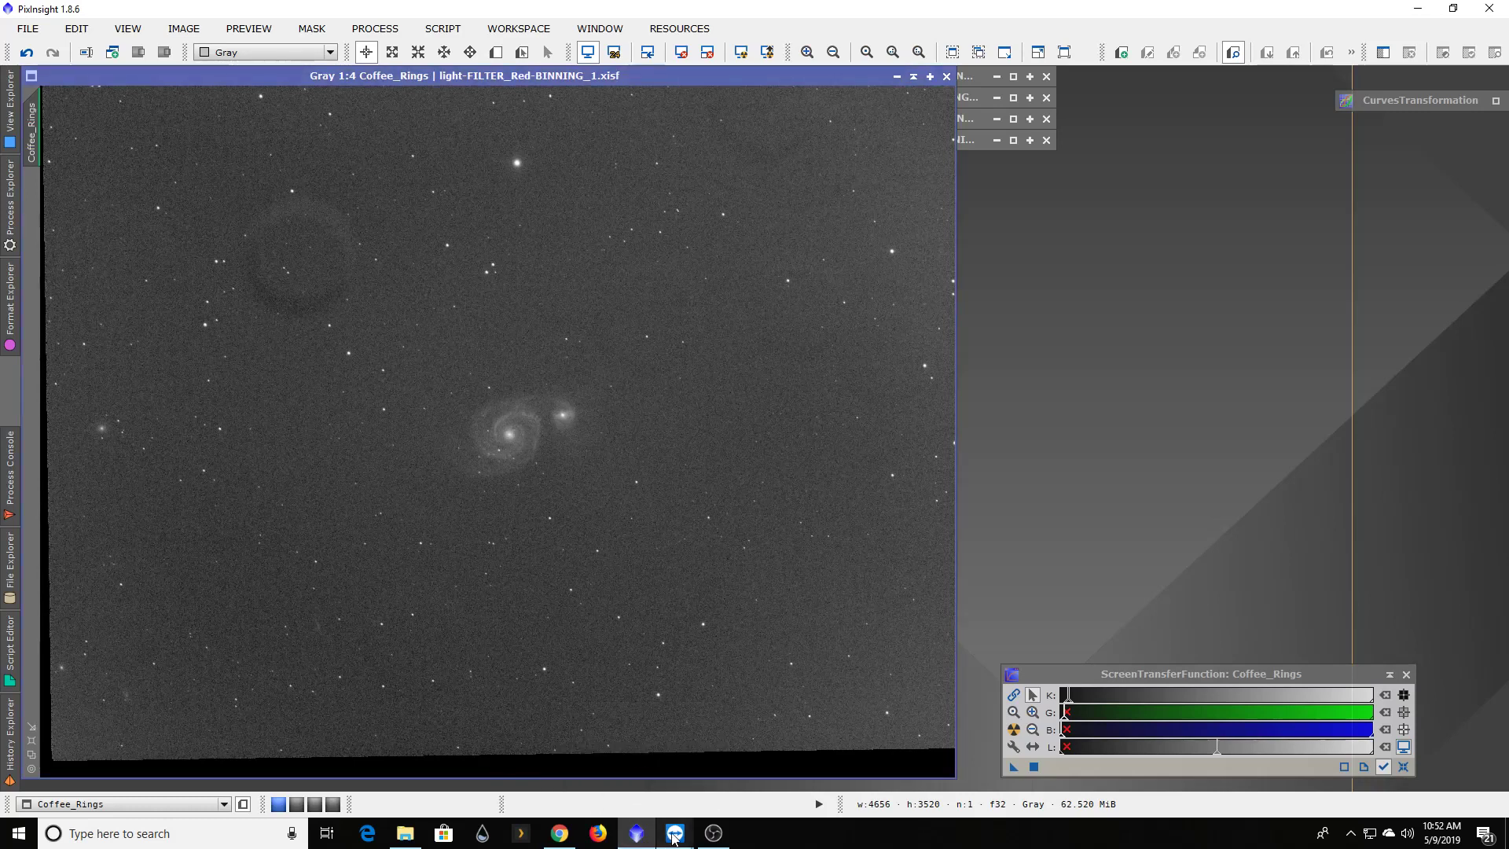
mouse_move(674, 831)
left_click(754, 780)
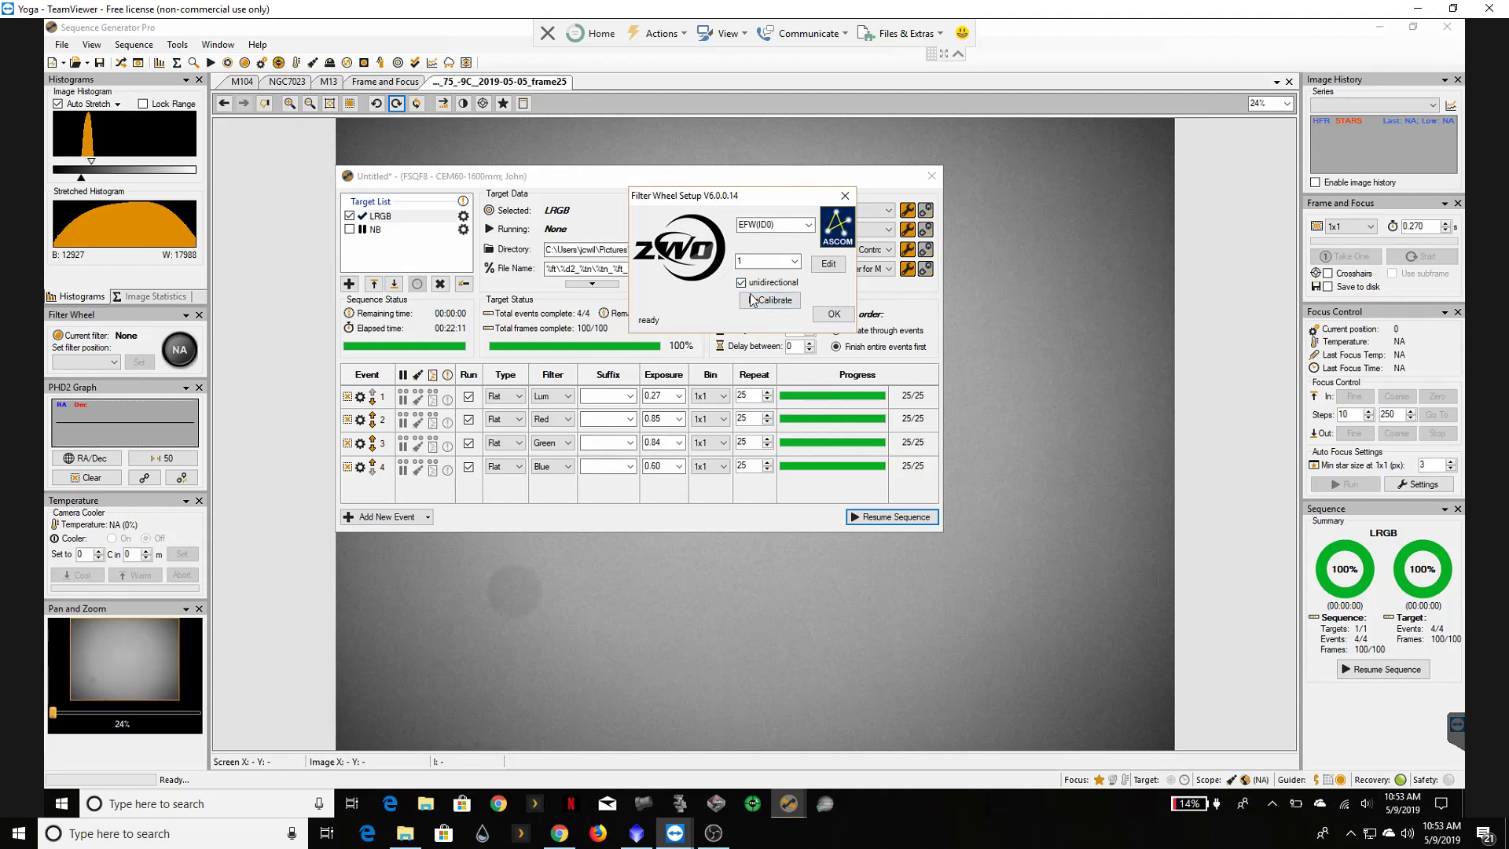
Step: Accept the filter wheel setup and switch back to PixInsight
left_click(834, 315)
mouse_move(638, 838)
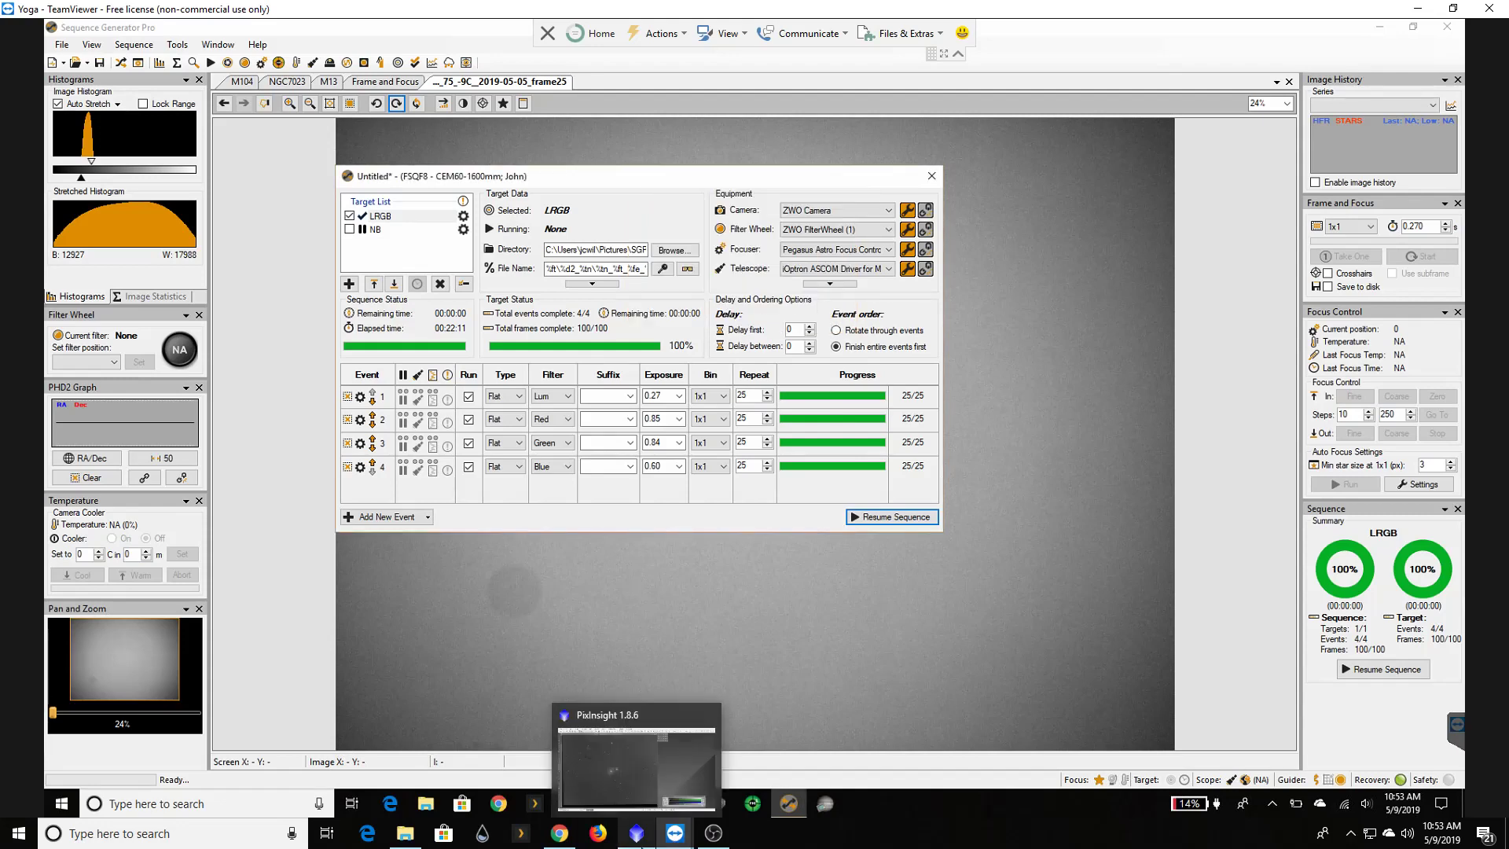
left_click(638, 752)
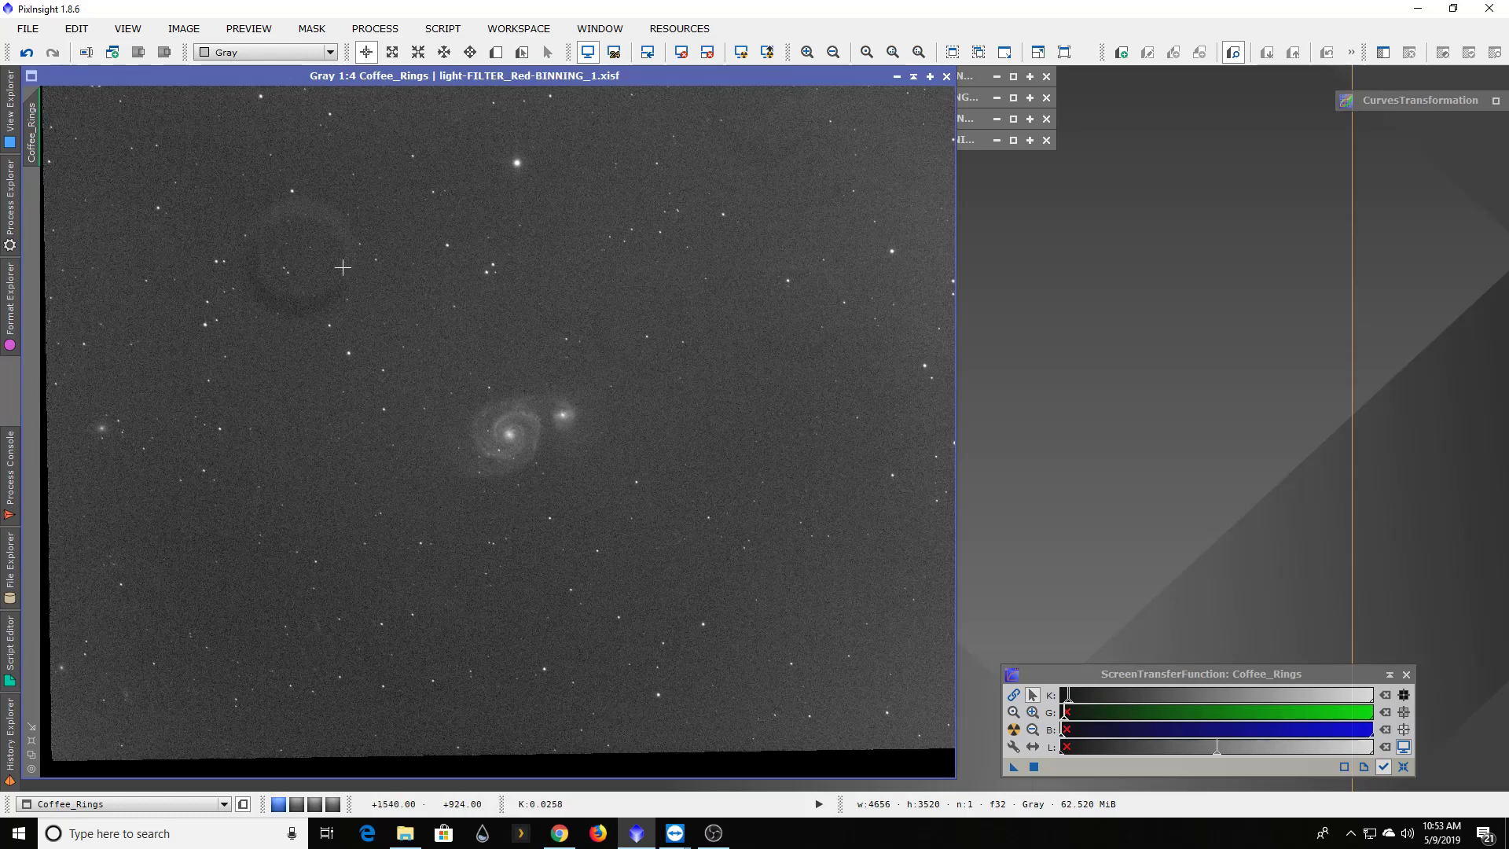
Step: Collapse the Coffee_Rings and red flat images, and compare Image75 with Image71 in the second workspace
left_click(897, 76)
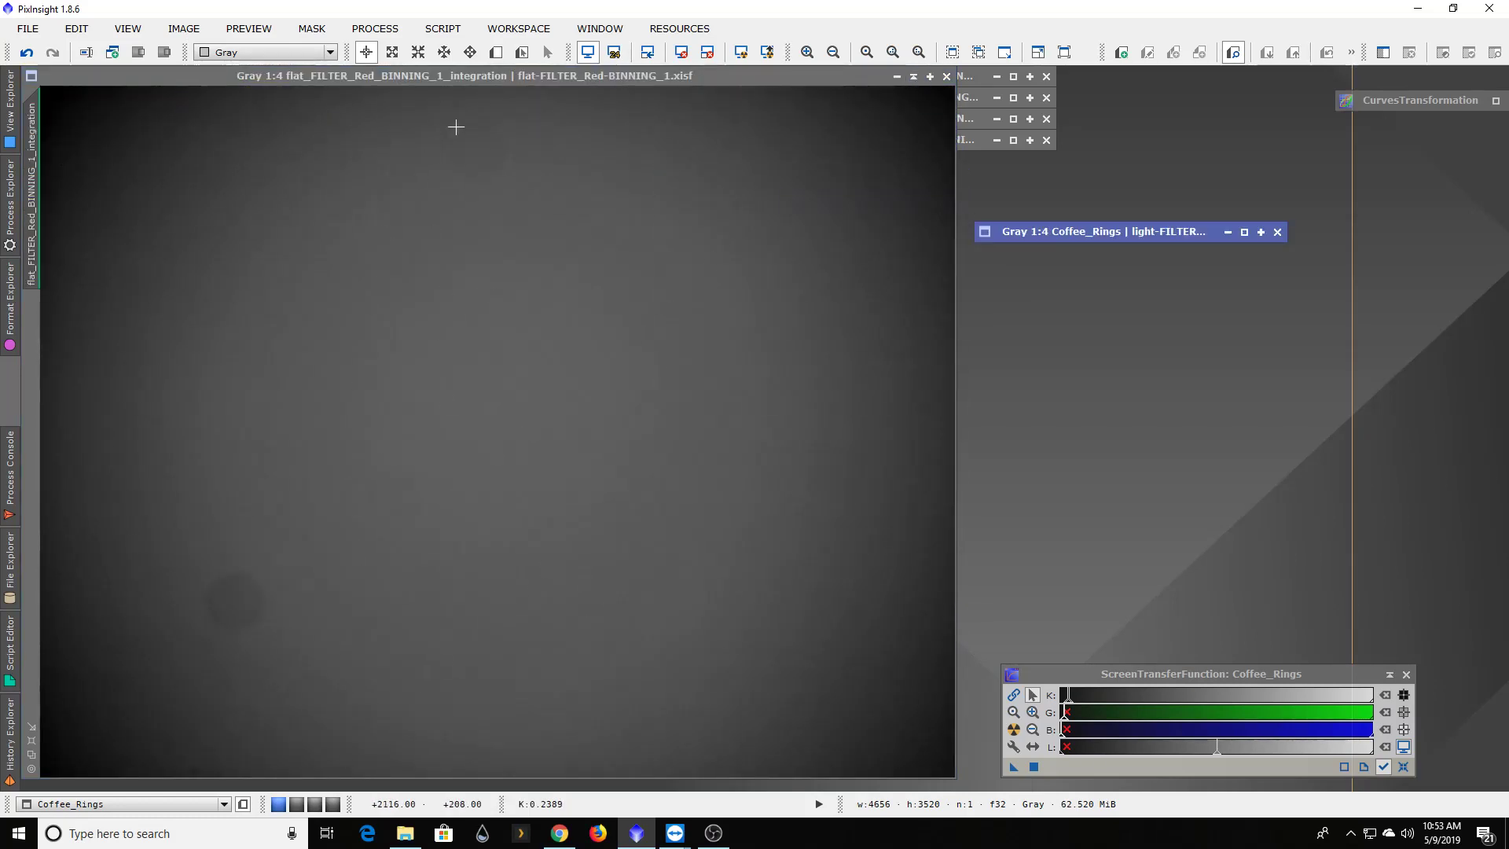
left_click(914, 76)
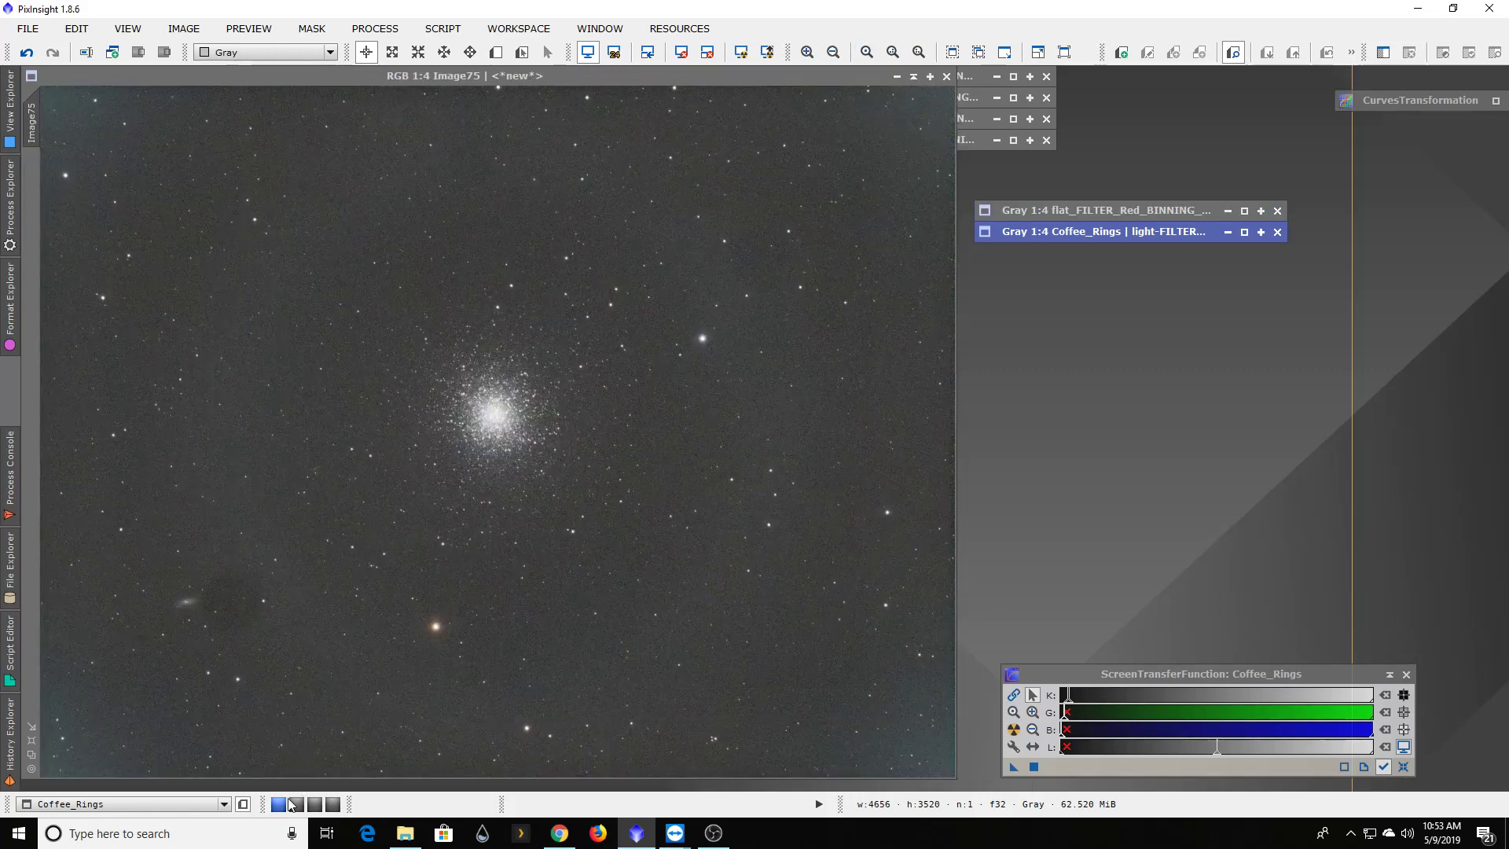
mouse_move(295, 810)
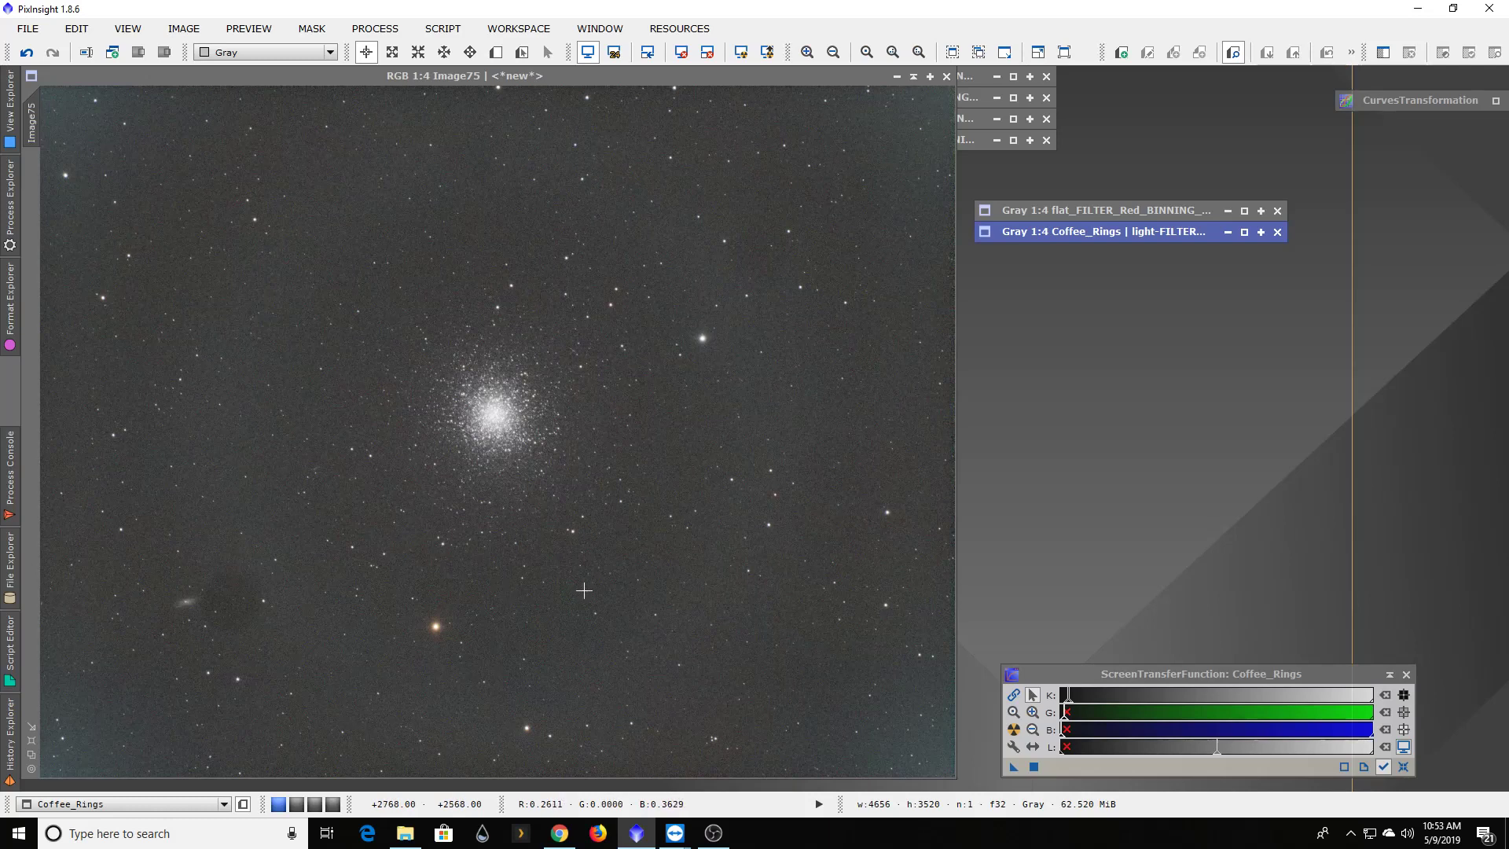
left_click(298, 805)
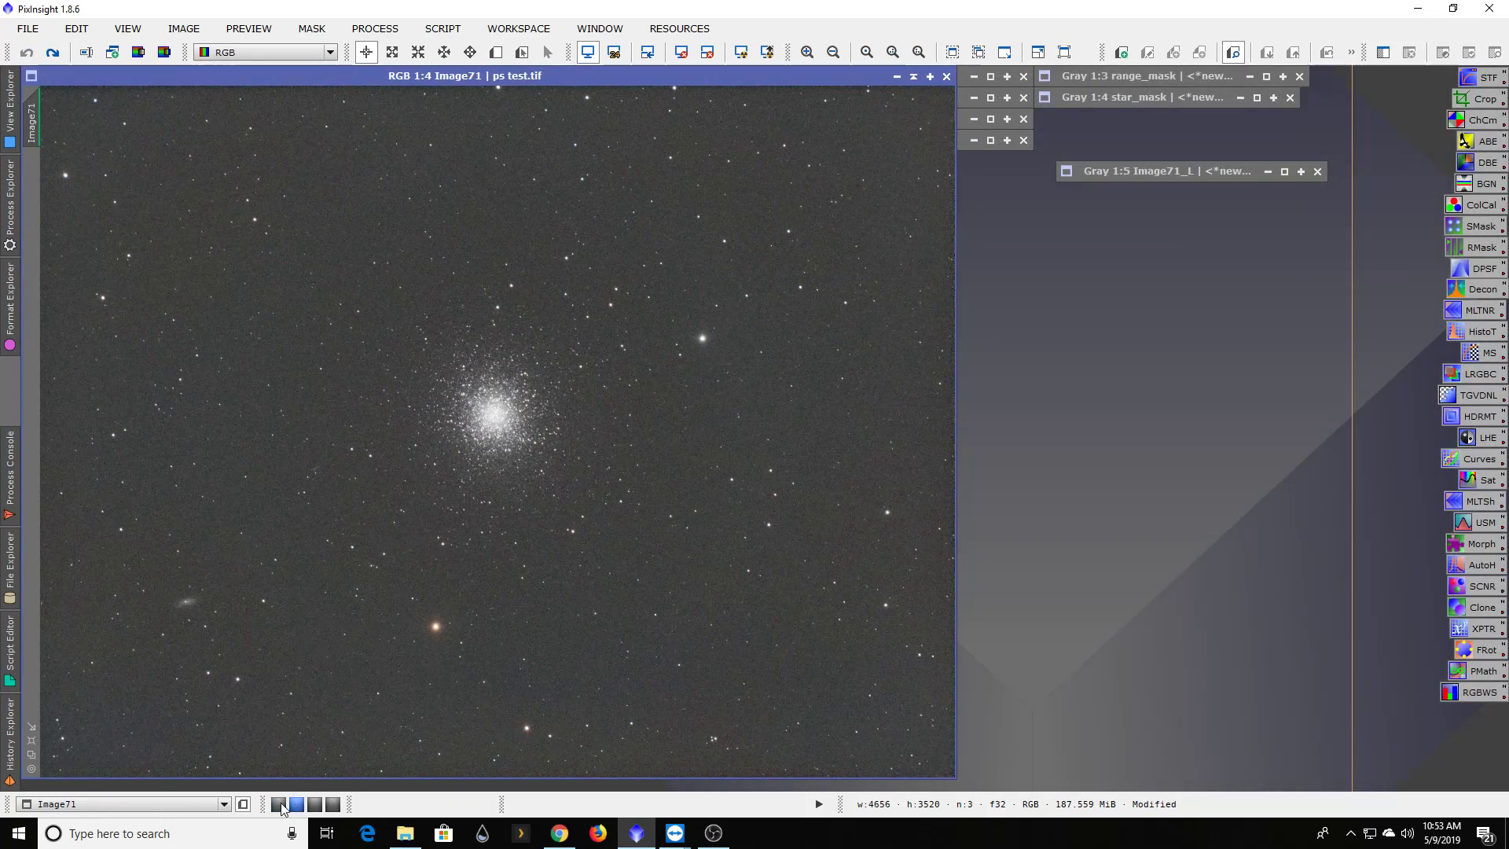
left_click(282, 806)
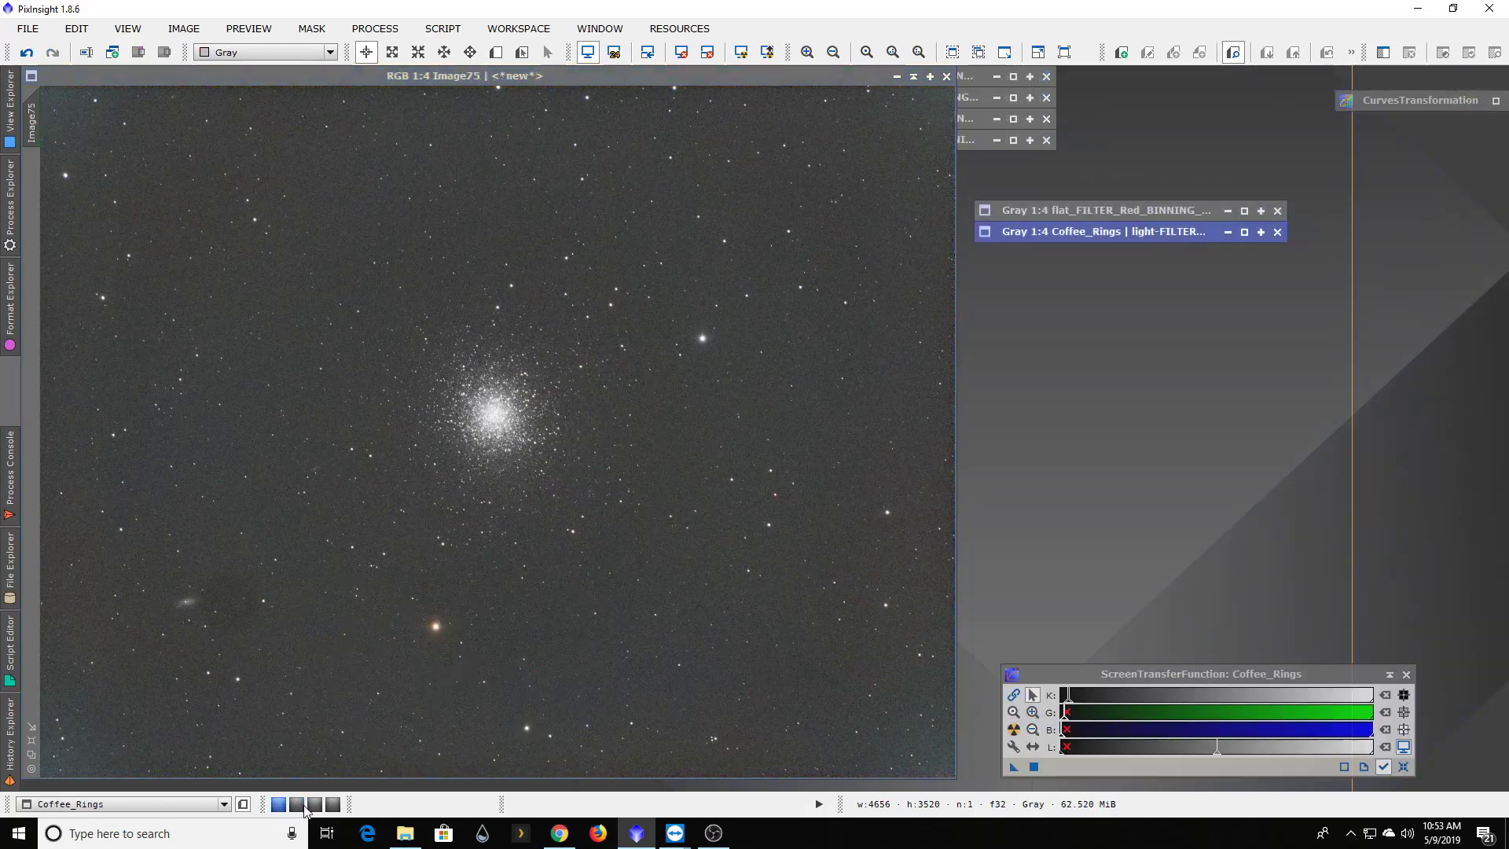
Step: Compare Image71 in the second workspace with Image75 in the first, examining the dust spot near the small galaxy and the corners
left_click(301, 807)
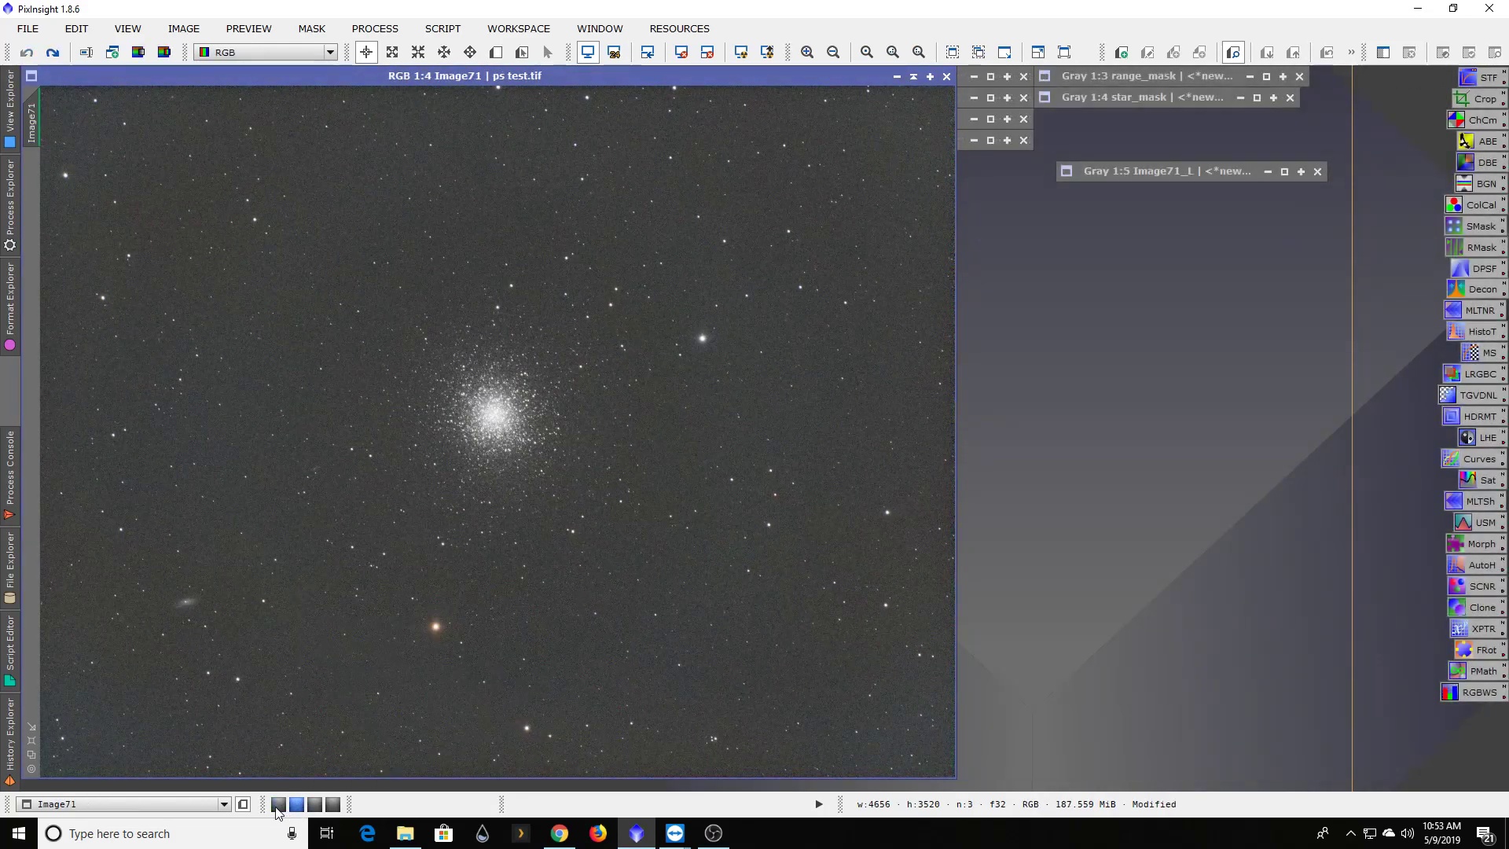
left_click(277, 806)
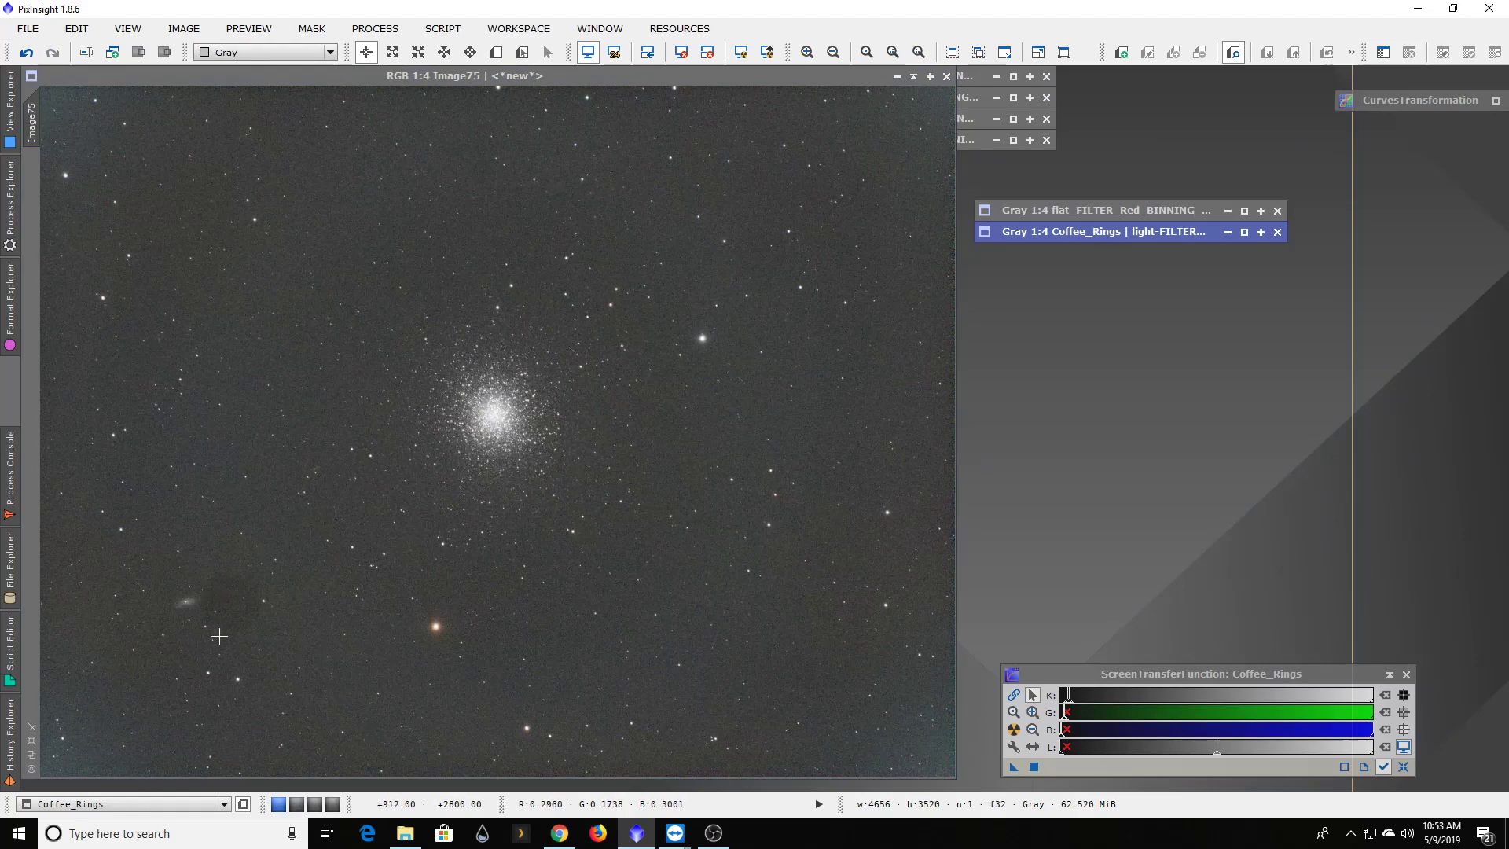
left_click(297, 806)
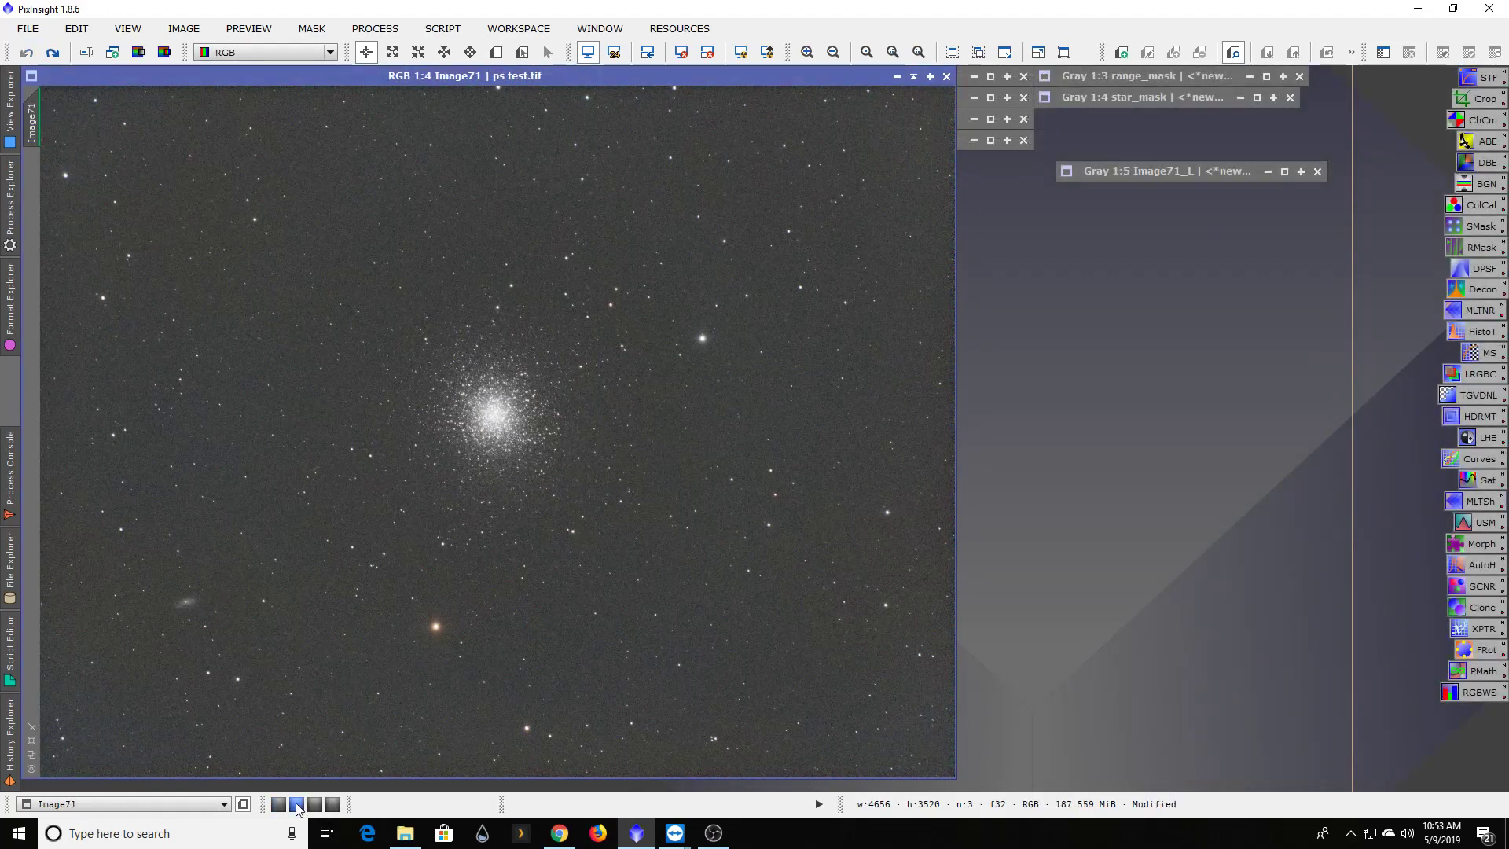
left_click(282, 806)
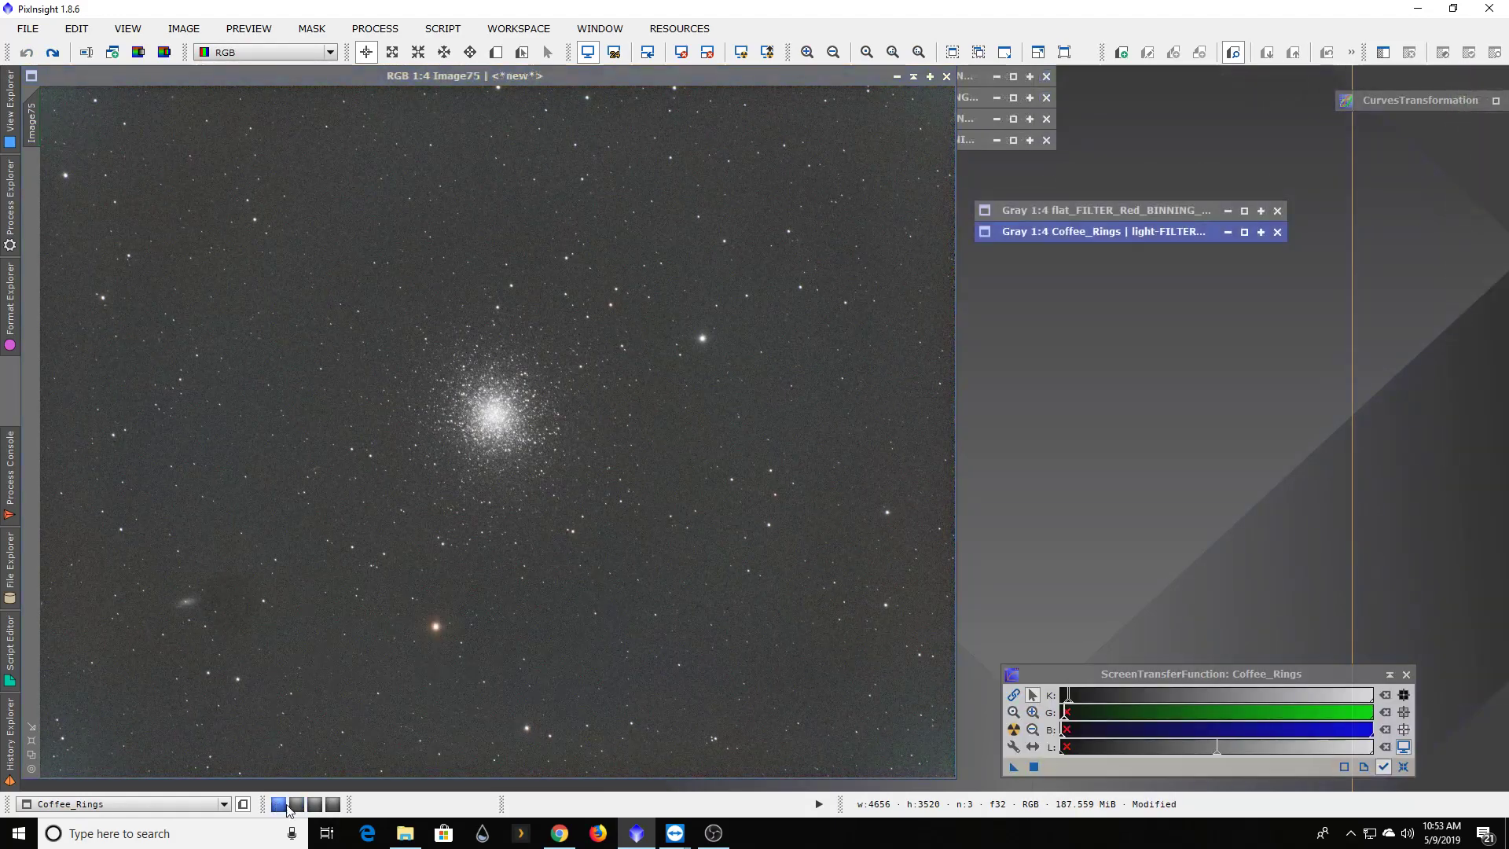
left_click(296, 804)
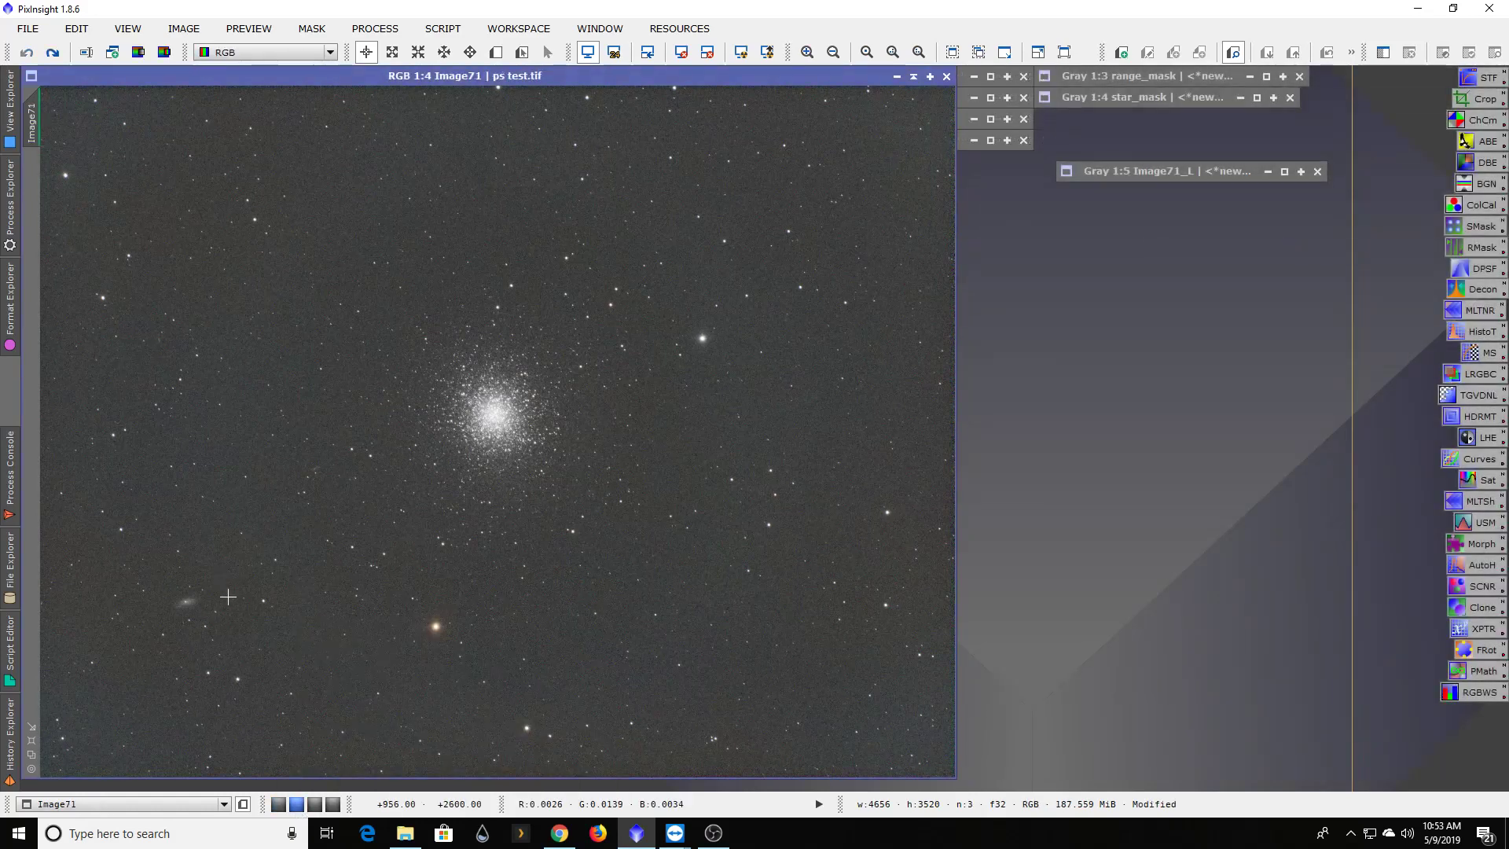
left_click(279, 804)
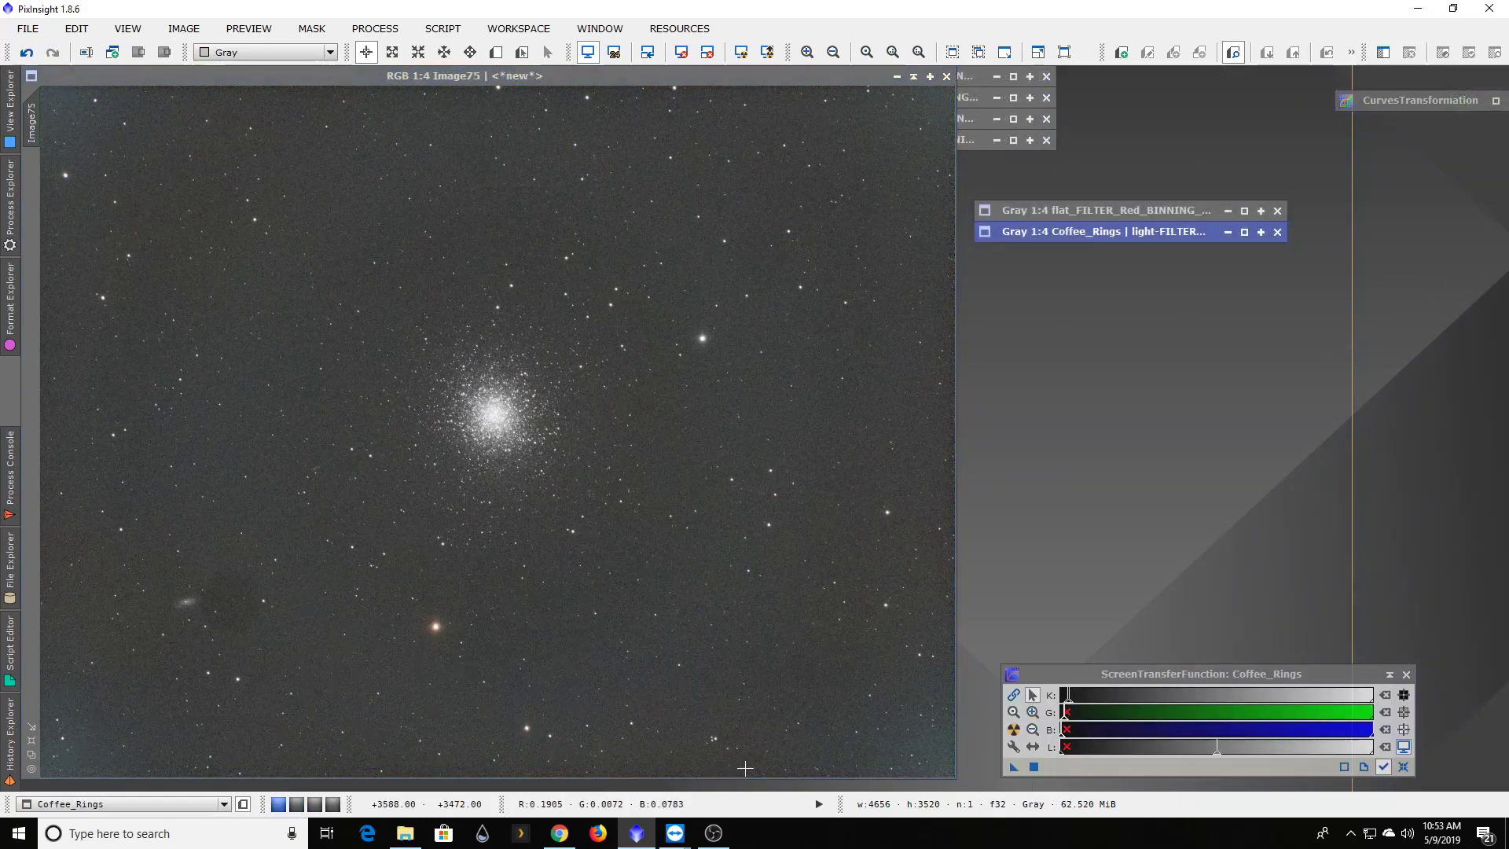
left_click(297, 804)
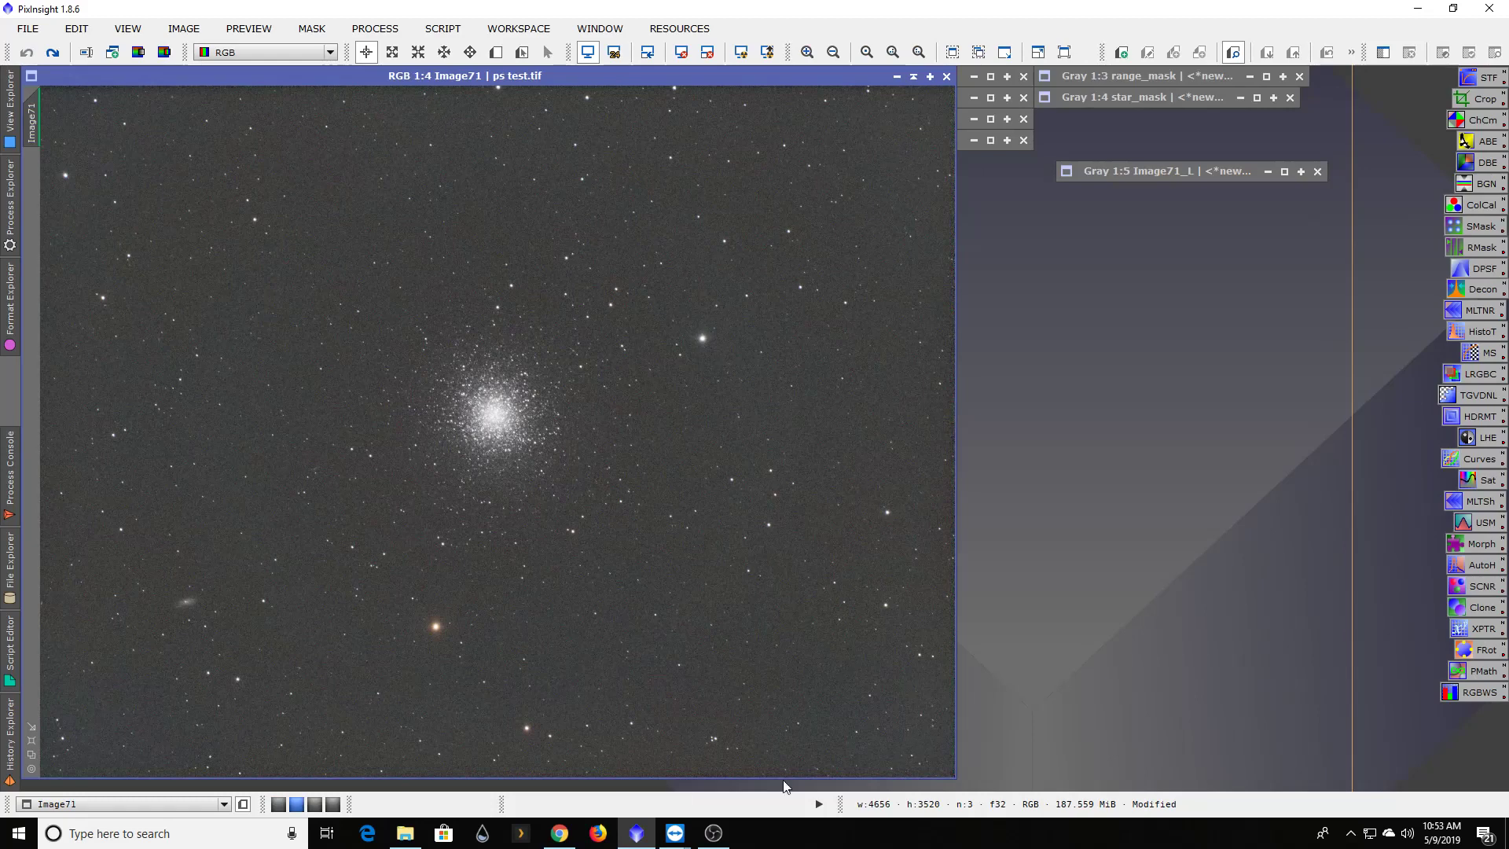
left_click(279, 804)
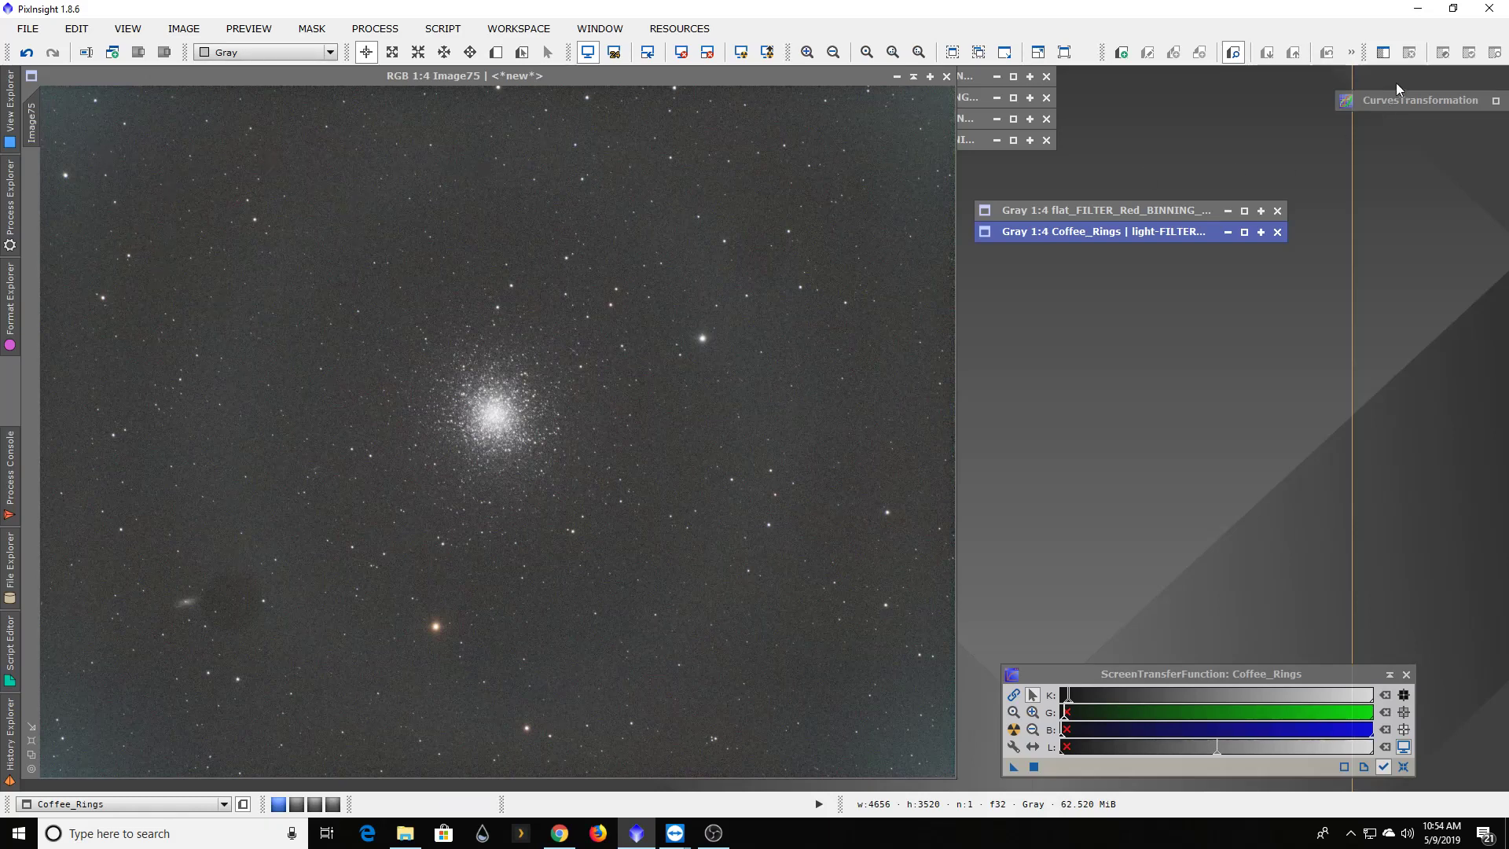
Step: Expand CurvesTransformation, close its real-time preview of Coffee_Rings, and make Image75 the active image
double_click(1389, 105)
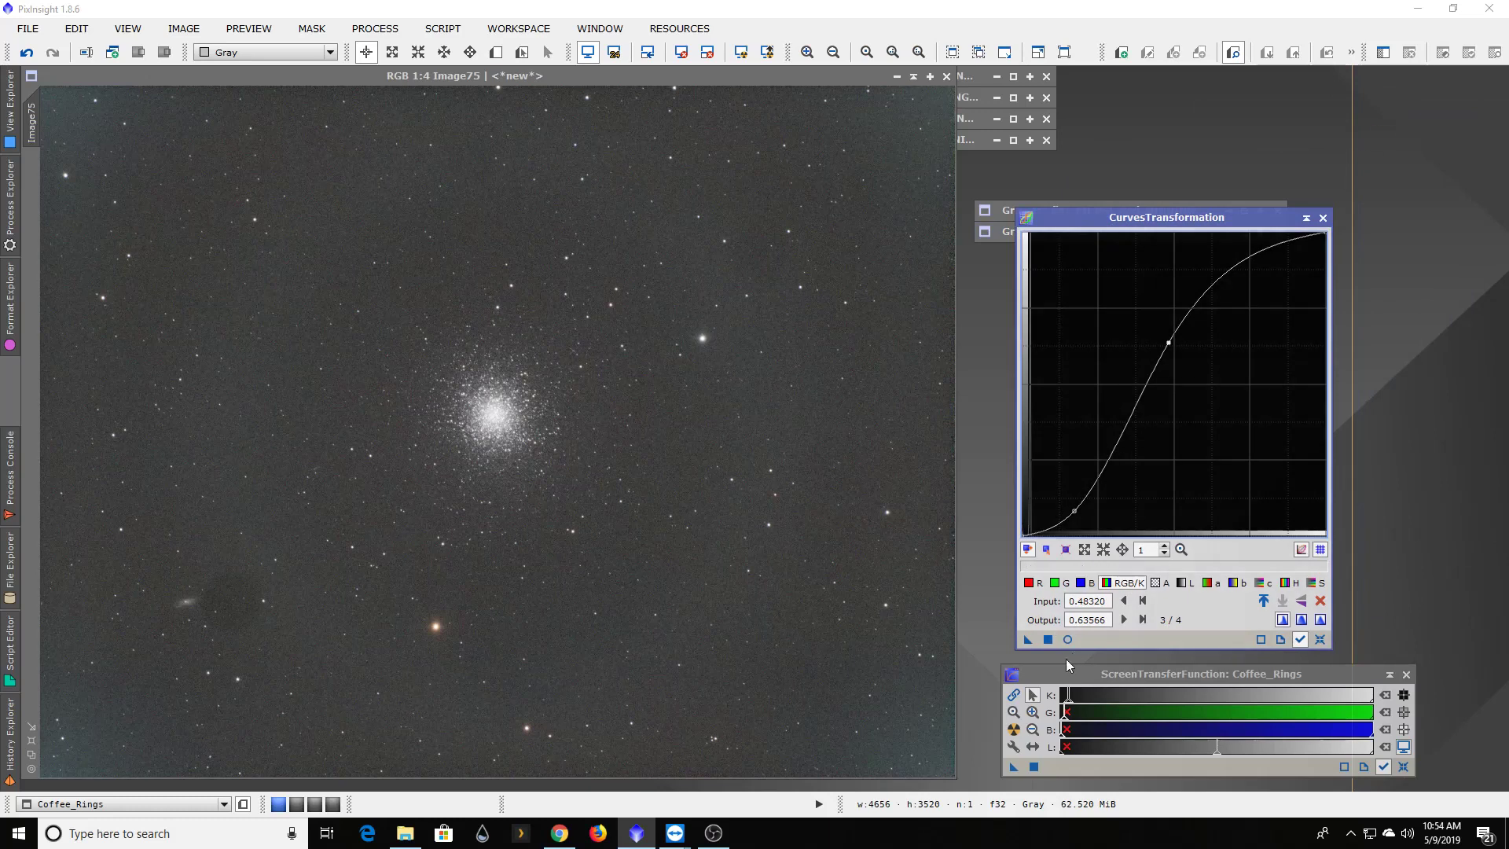
left_click(1067, 639)
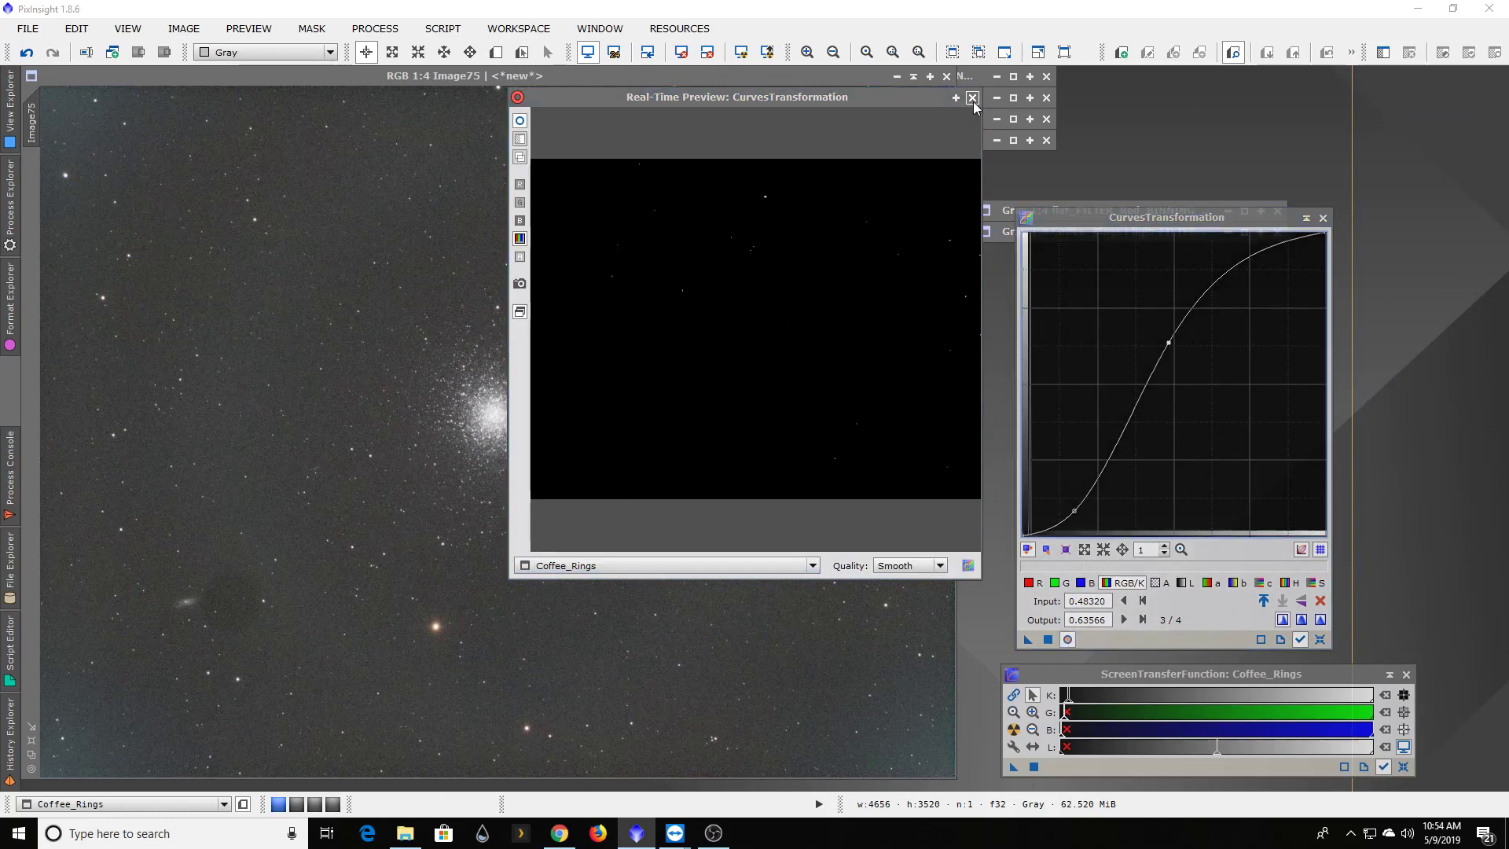
left_click(909, 97)
left_click(972, 98)
left_click(653, 75)
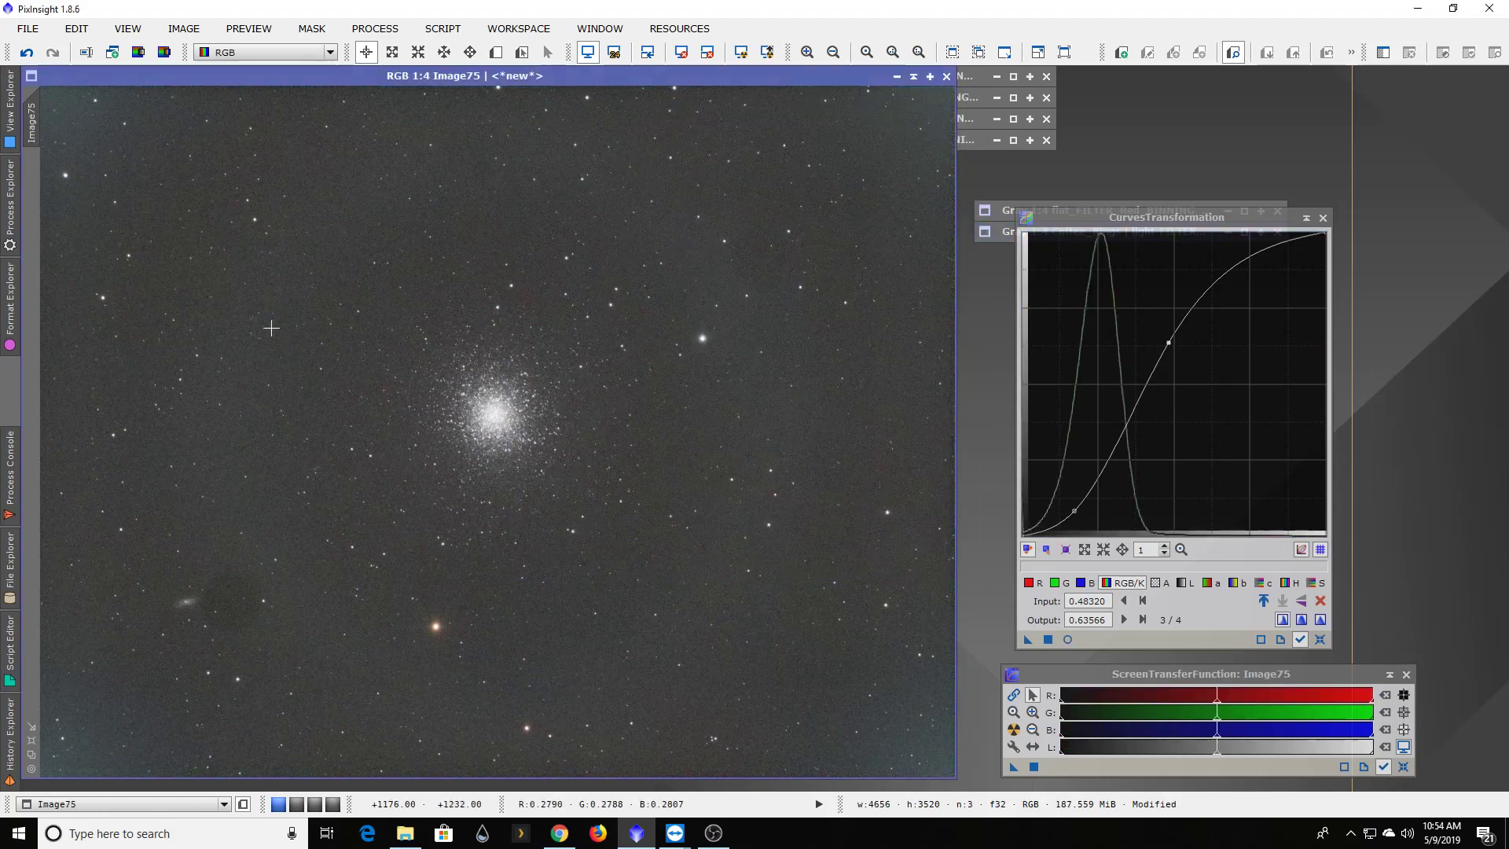
Step: Examine the dust spot and rings in a maximized real-time curves preview of Image75, with CurvesTransformation moved aside, and close the preview
left_click(1067, 640)
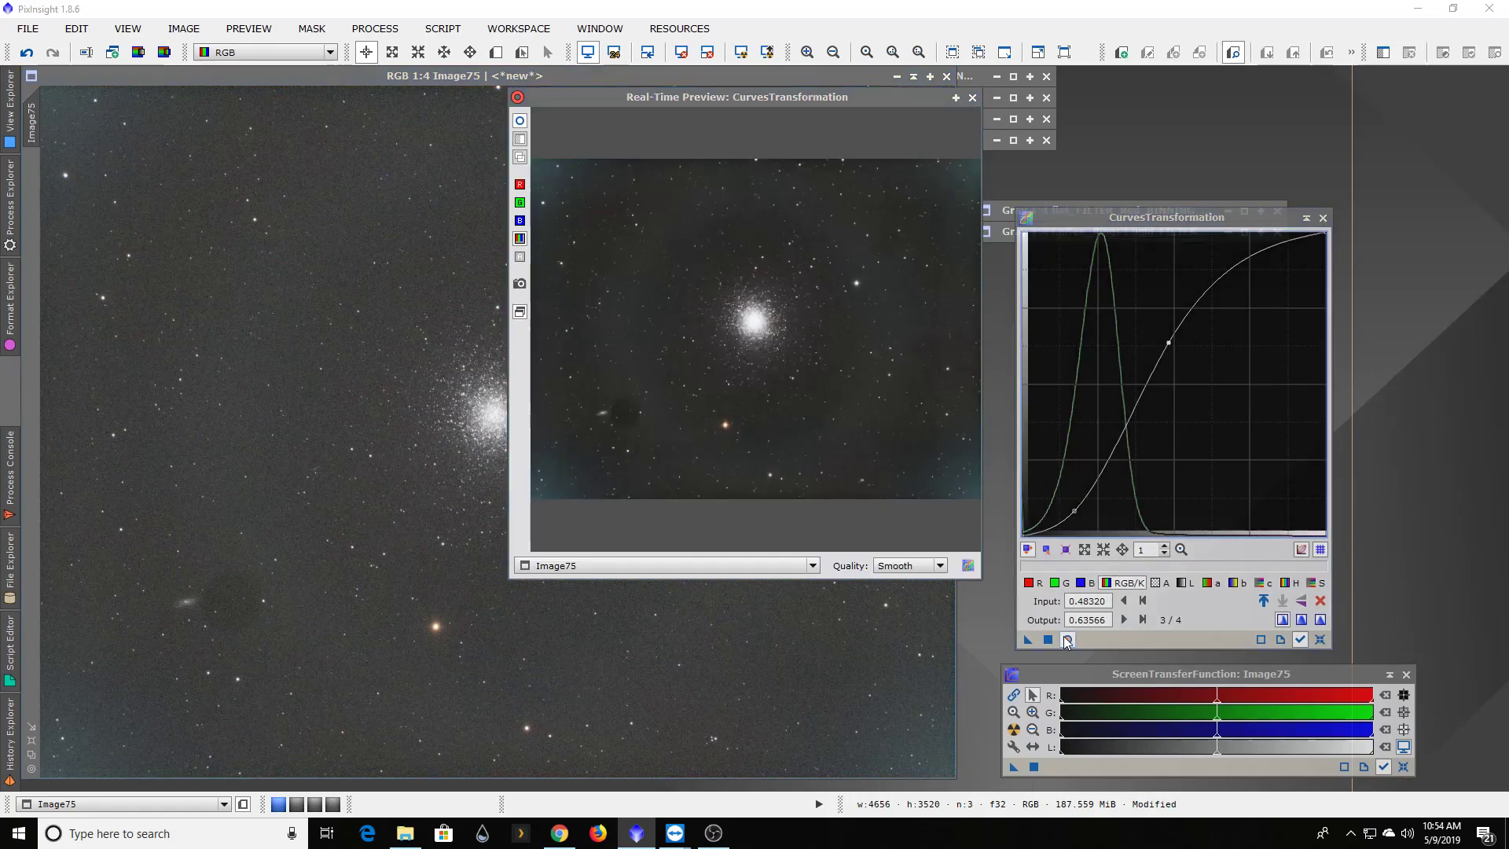
double_click(752, 98)
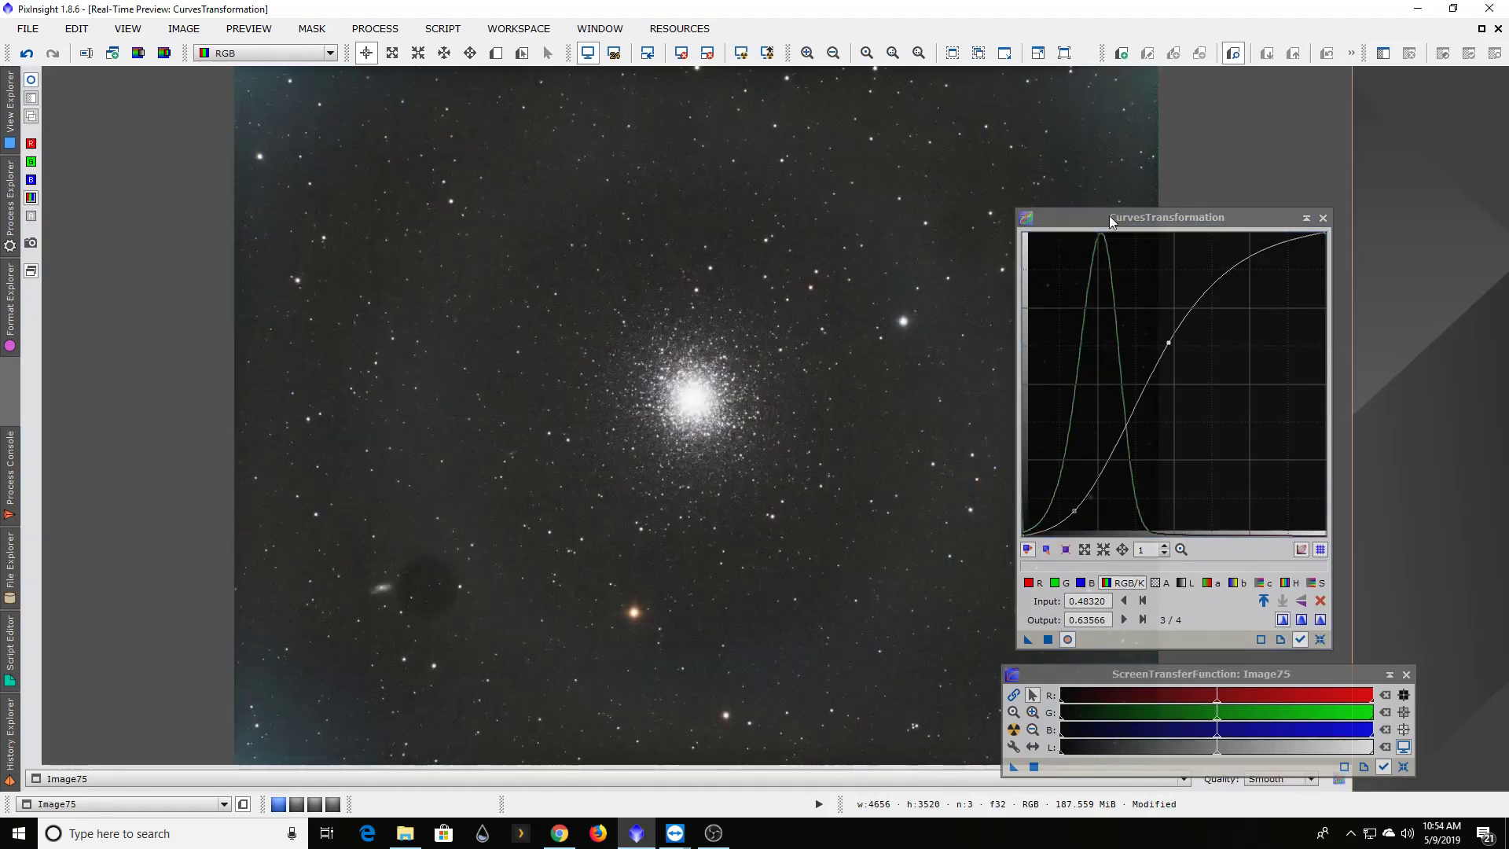
left_click_drag(1110, 217, 1284, 197)
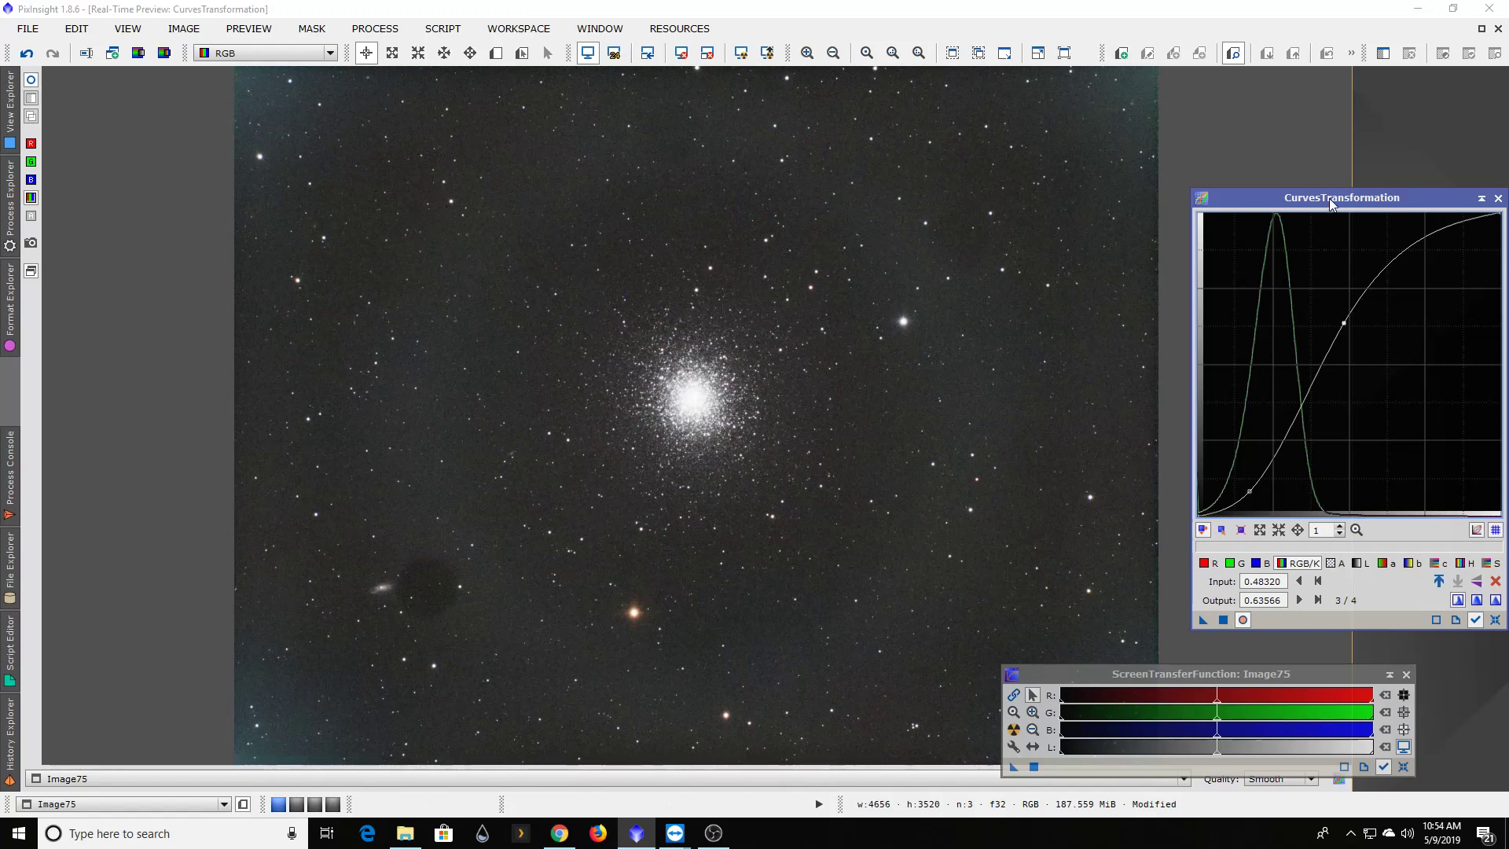
left_click_drag(1331, 203, 1304, 199)
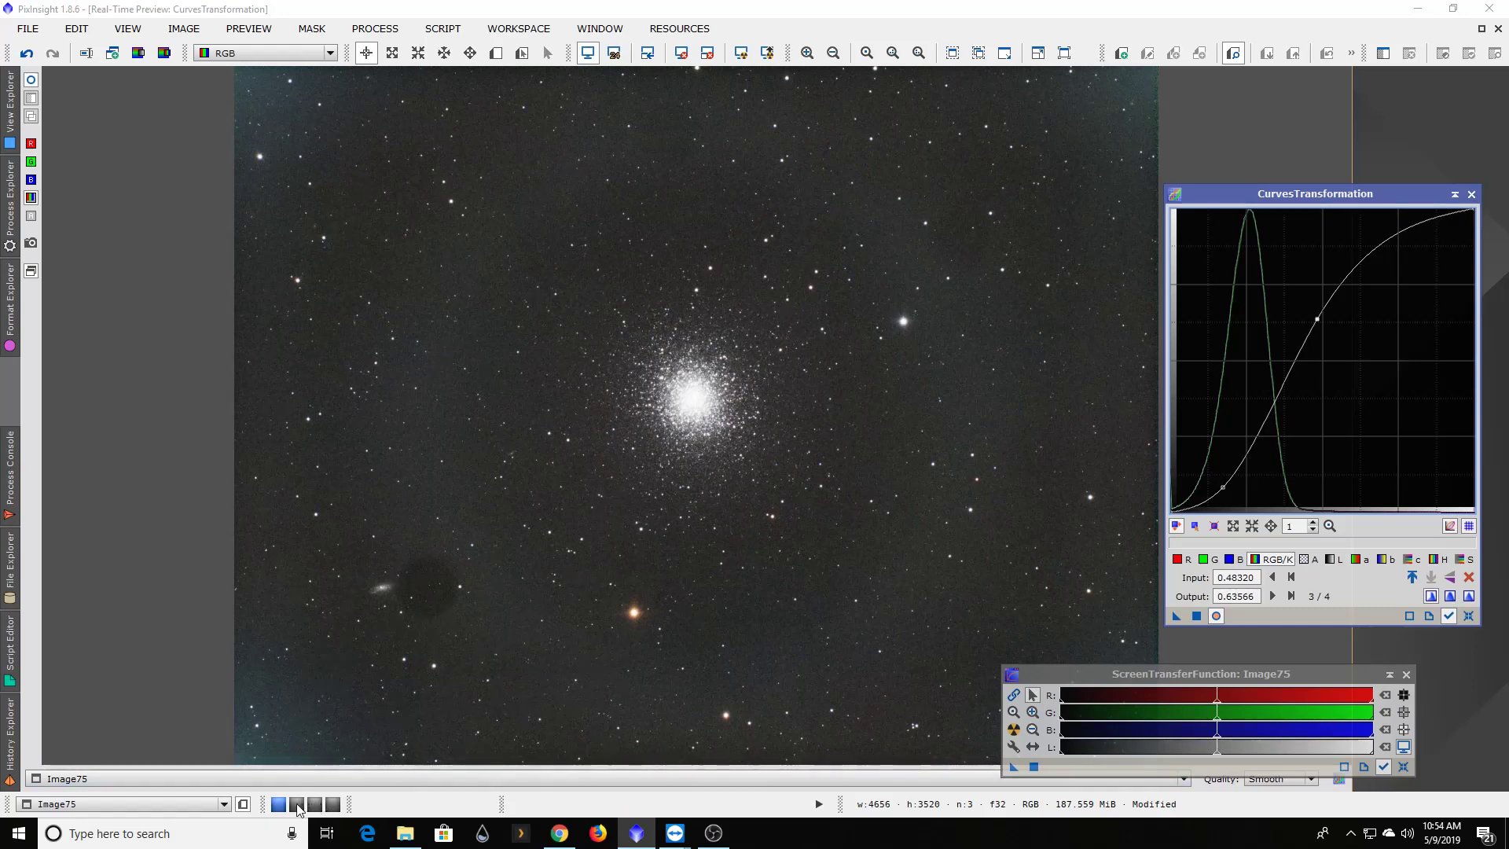
mouse_move(299, 811)
left_click(1497, 29)
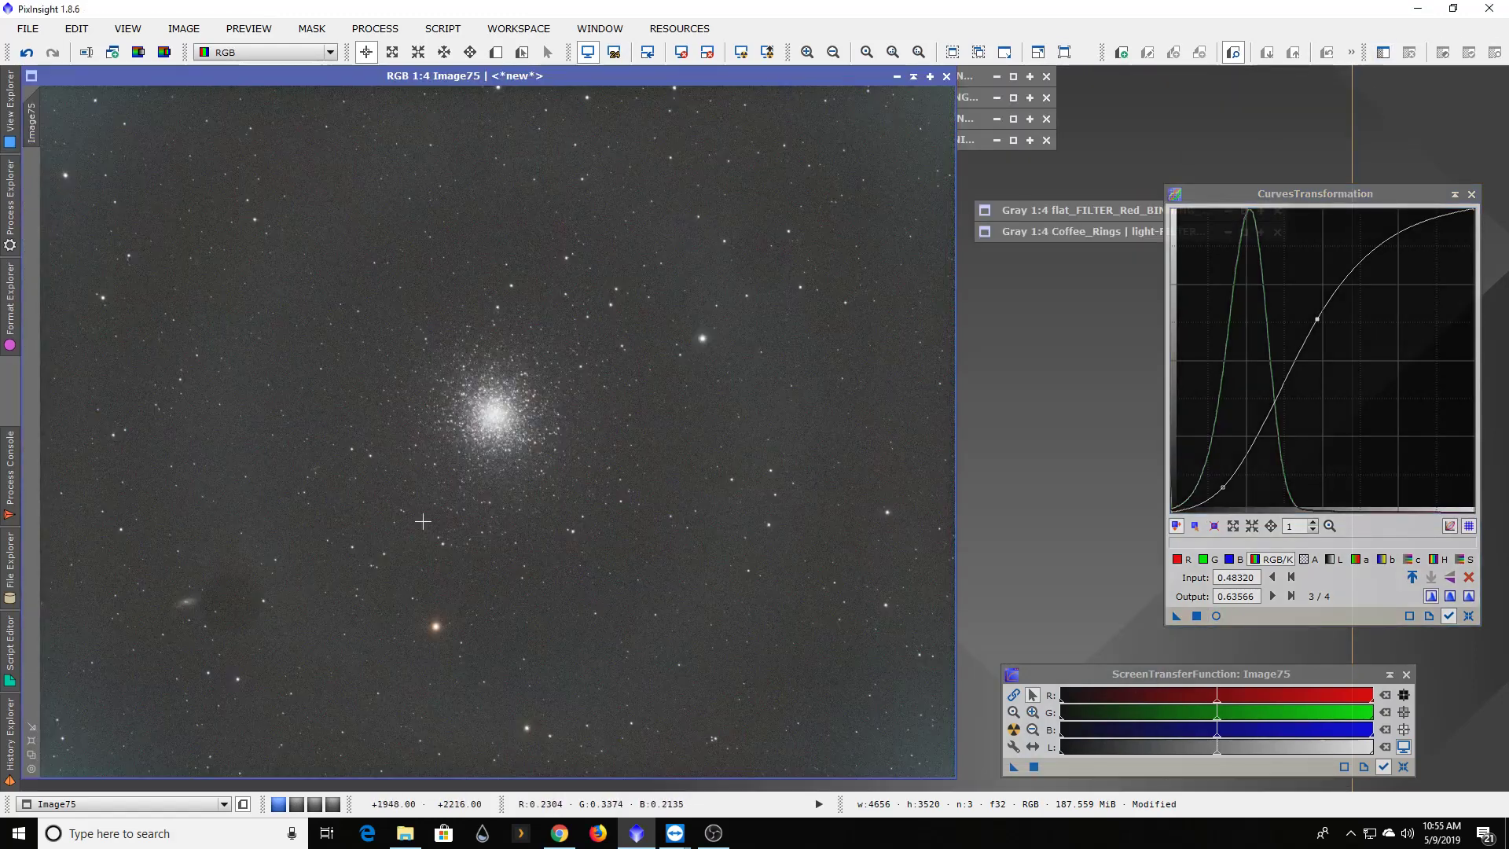
Step: Compare the backgrounds of Image71 and Image75 again across the two workspaces, finishing on Image71
left_click(297, 804)
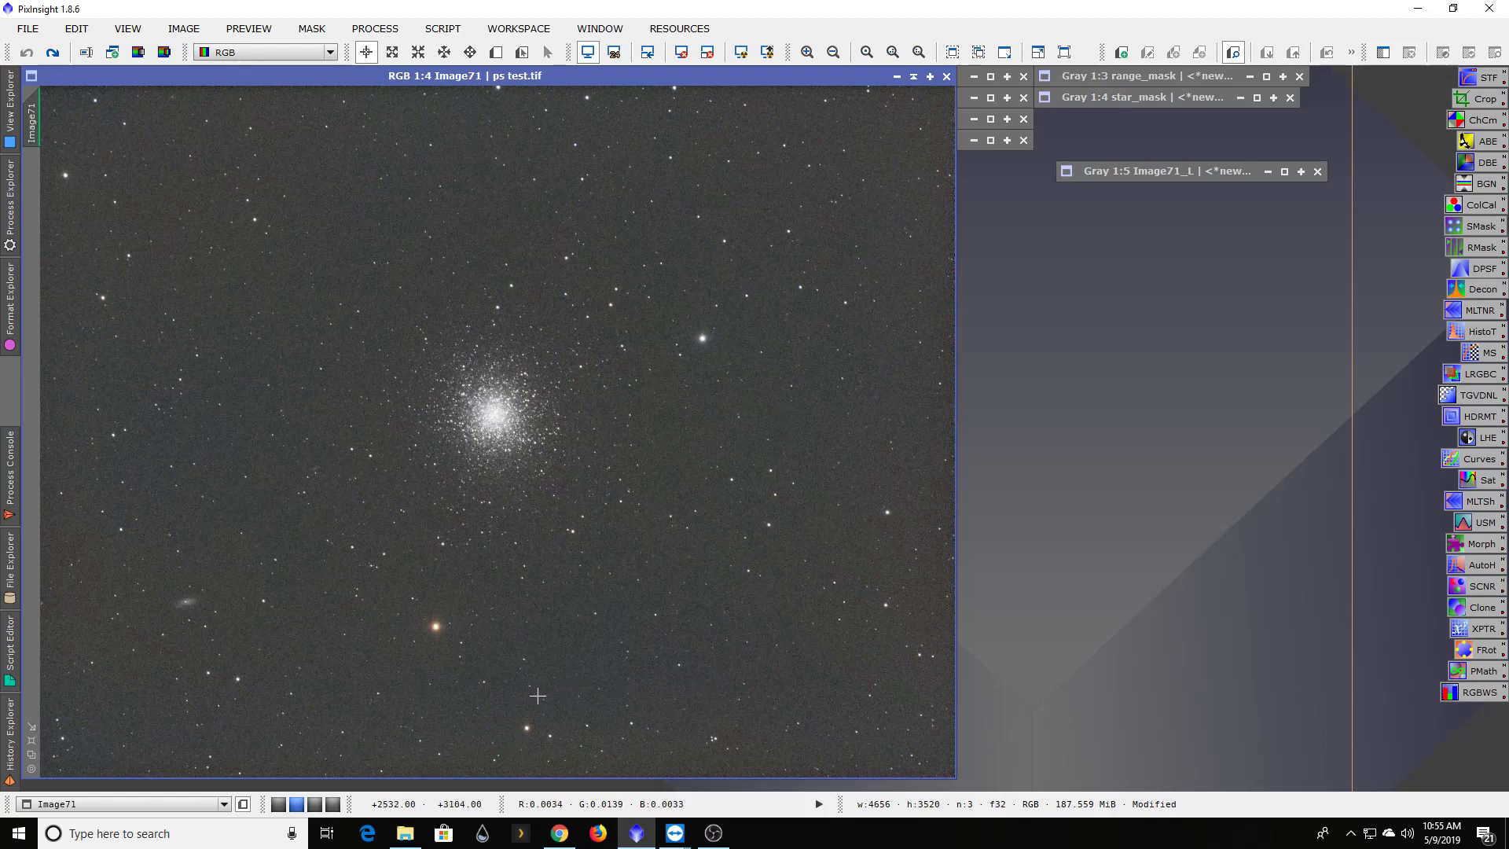
left_click(278, 804)
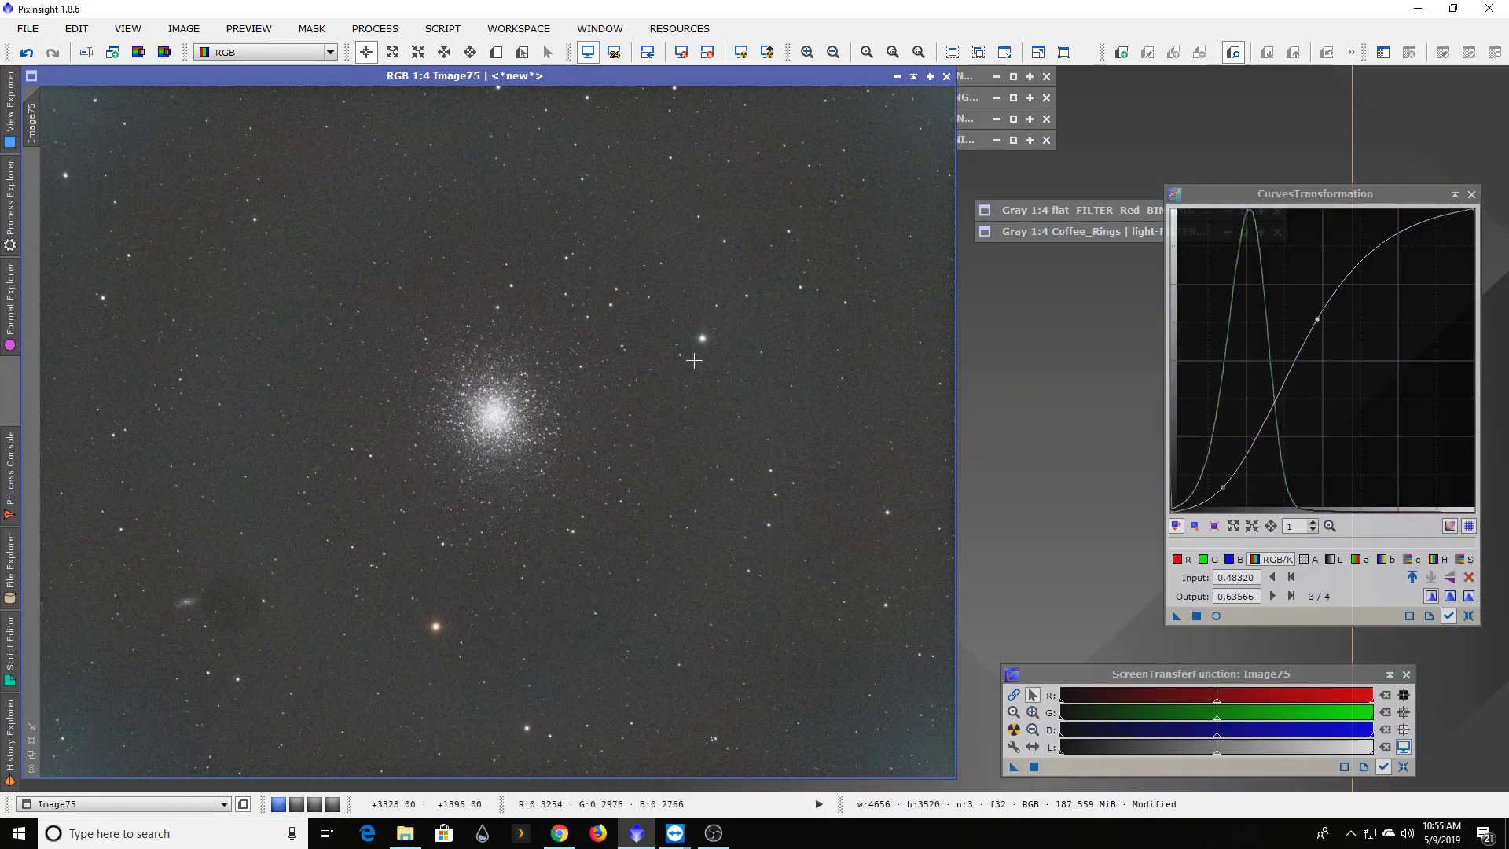
left_click(297, 804)
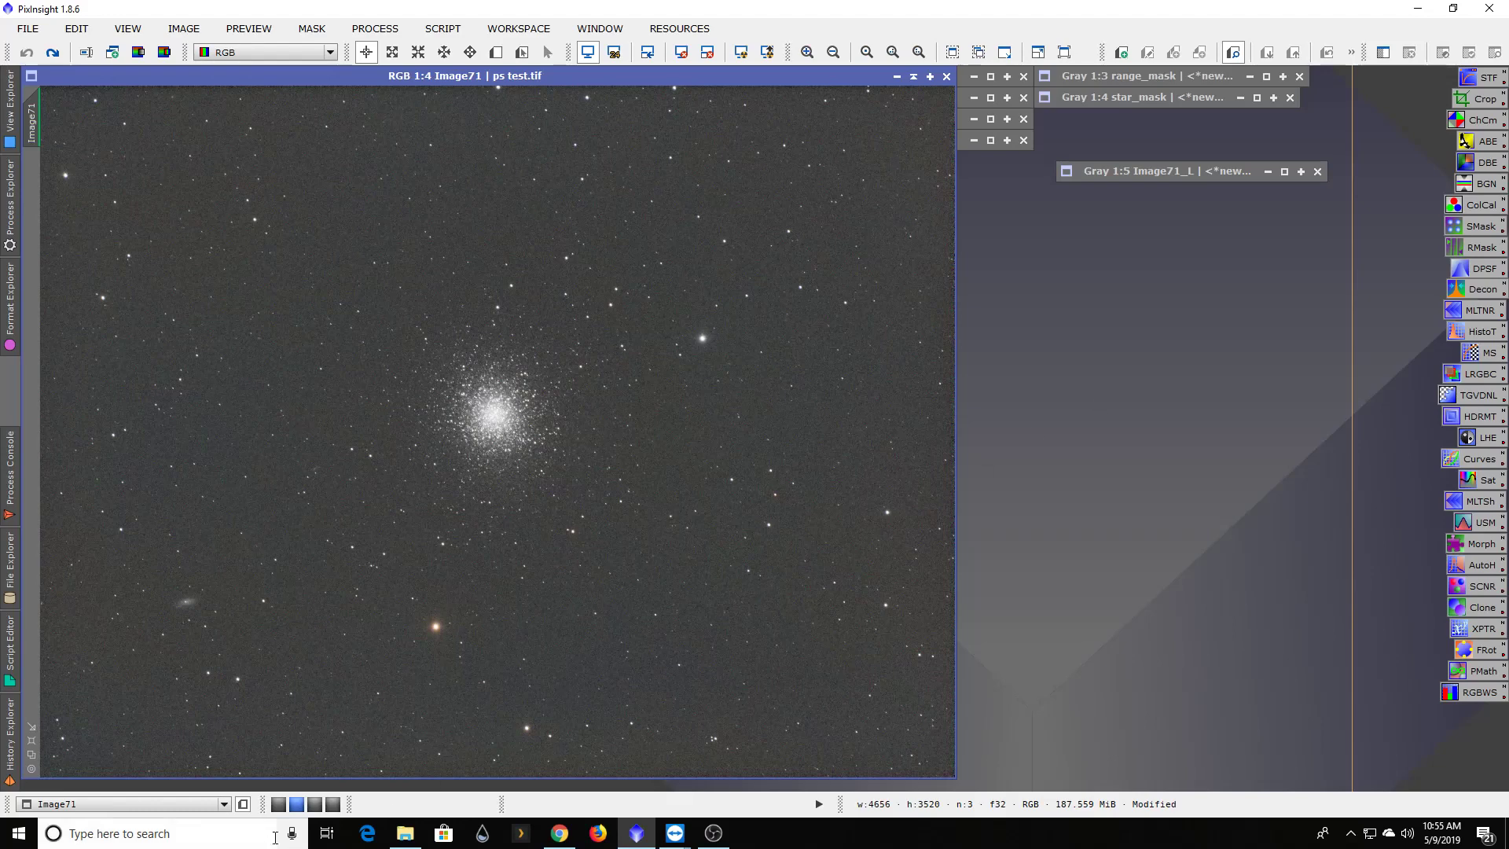
mouse_move(283, 807)
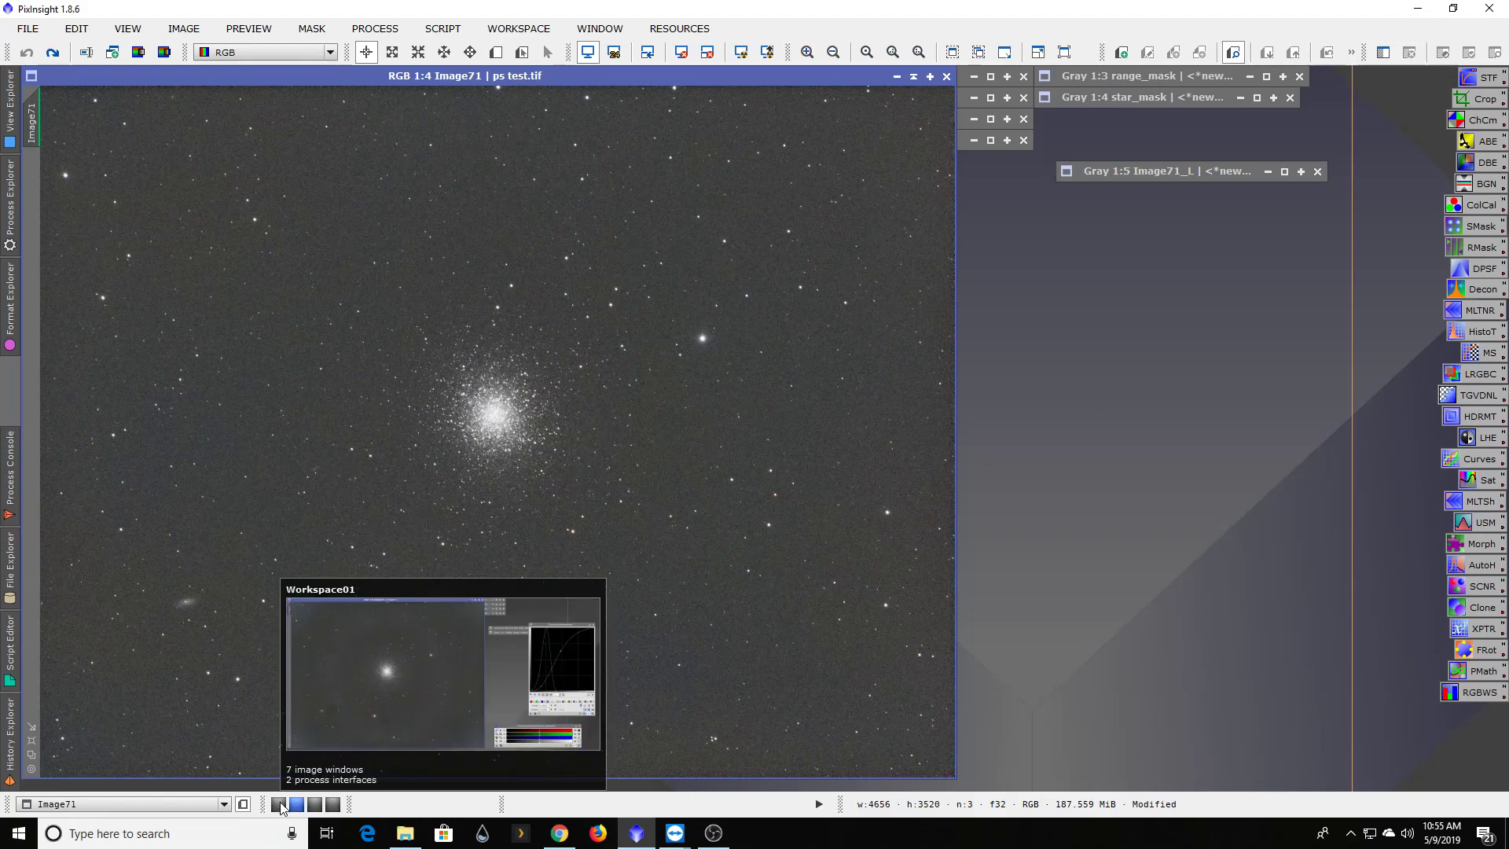
left_click(281, 805)
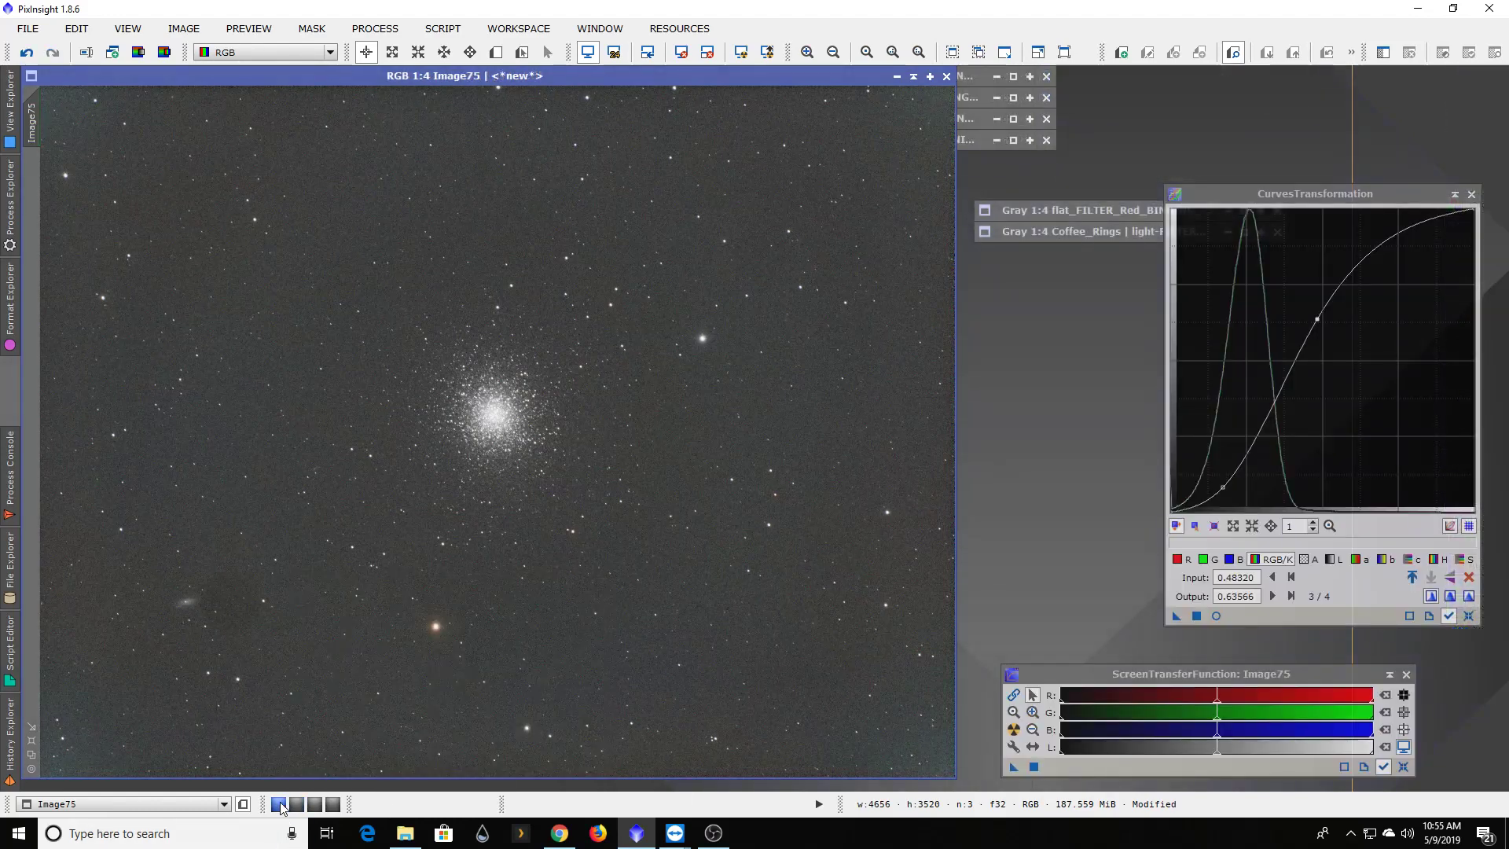
mouse_move(302, 809)
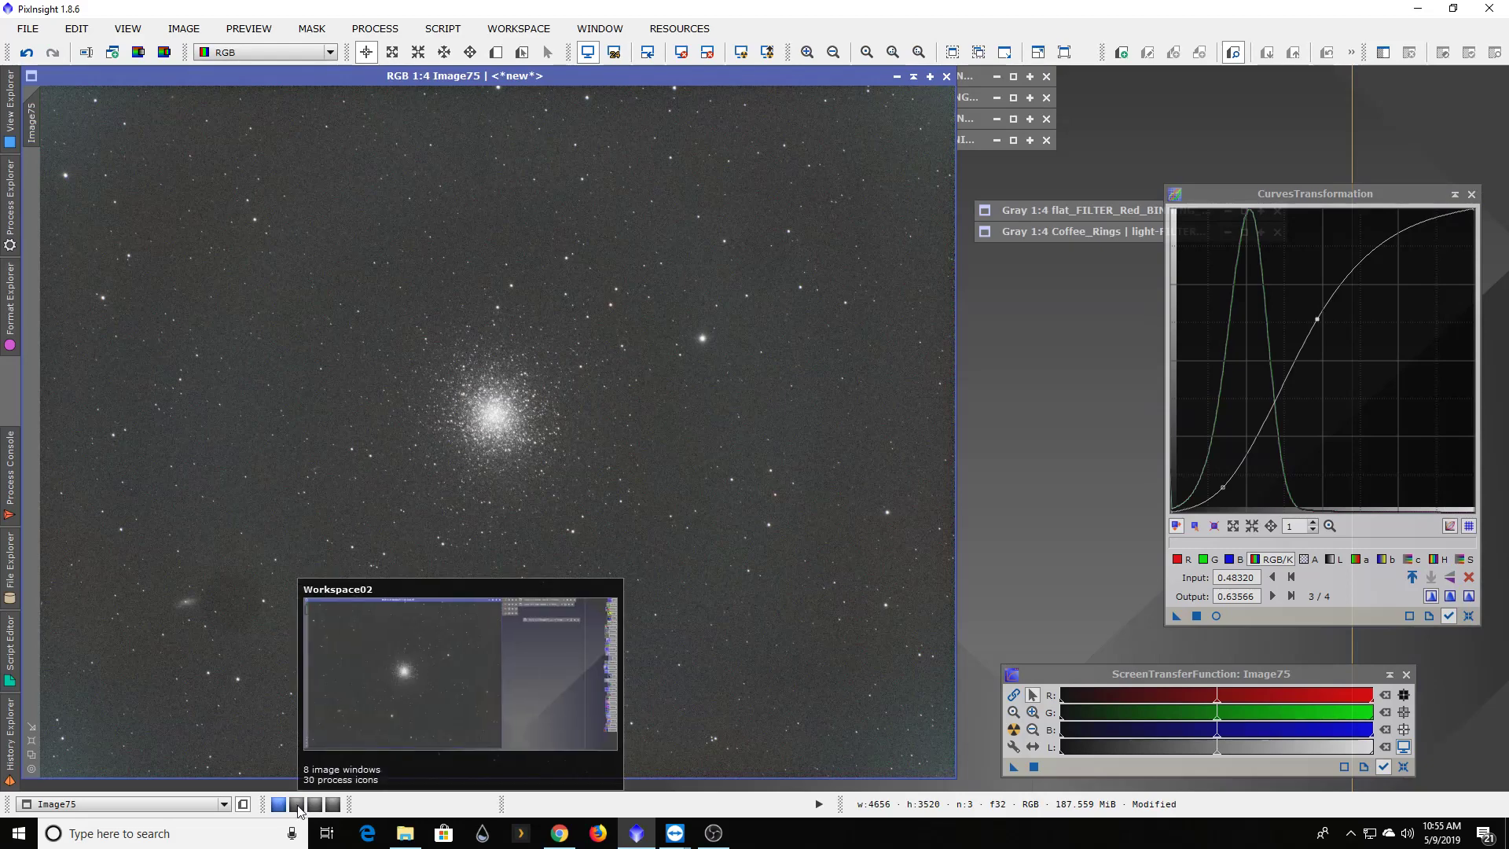
left_click(299, 809)
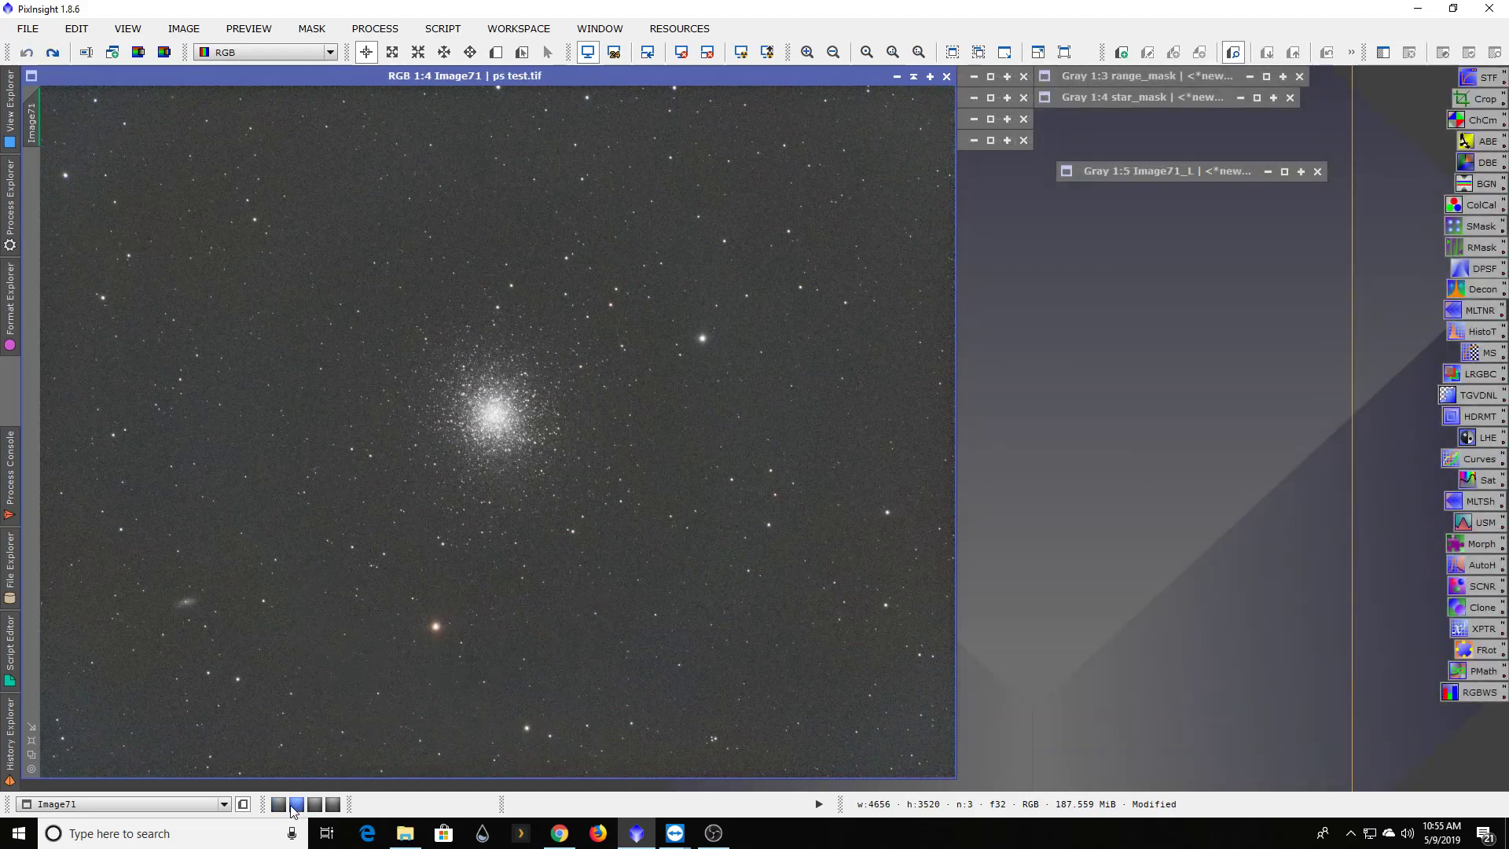